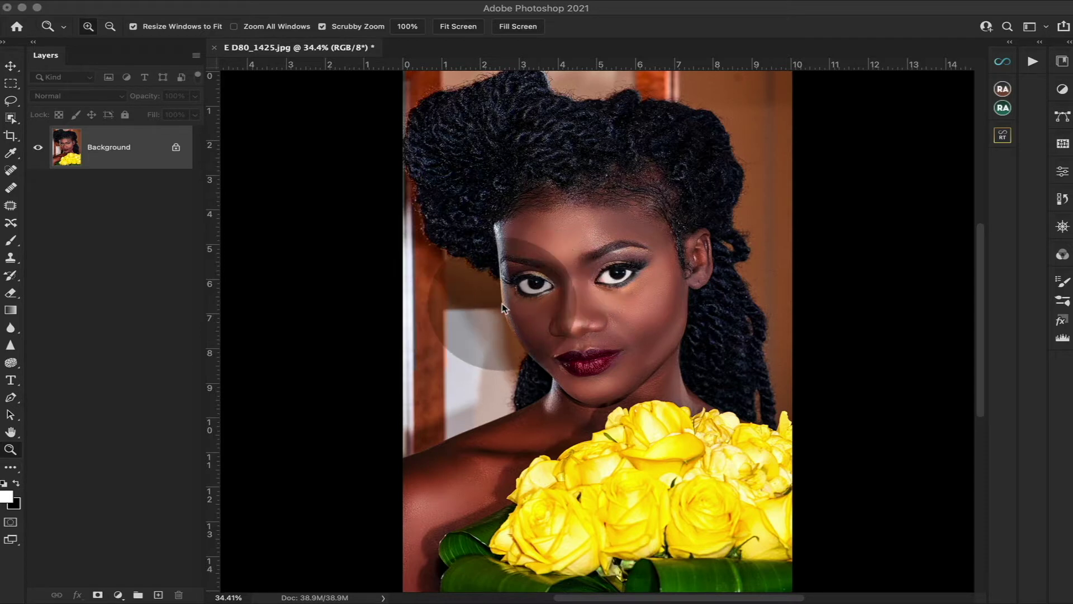
Open the Discover panel with Cmd+F to browse tools, help and resources.
click(541, 290)
key(super+f)
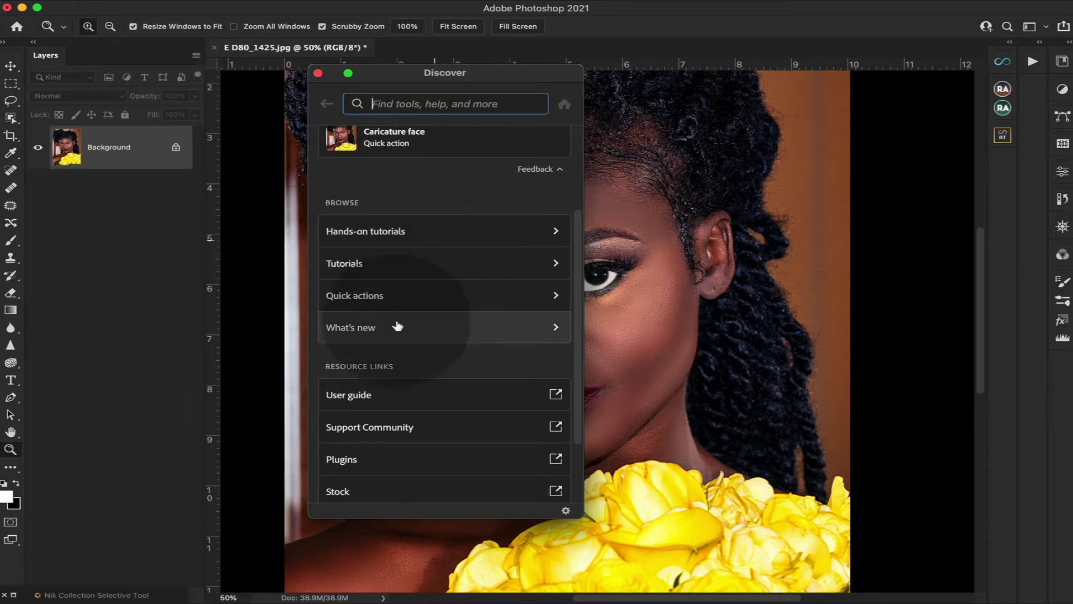
scroll(394, 335, down, 3)
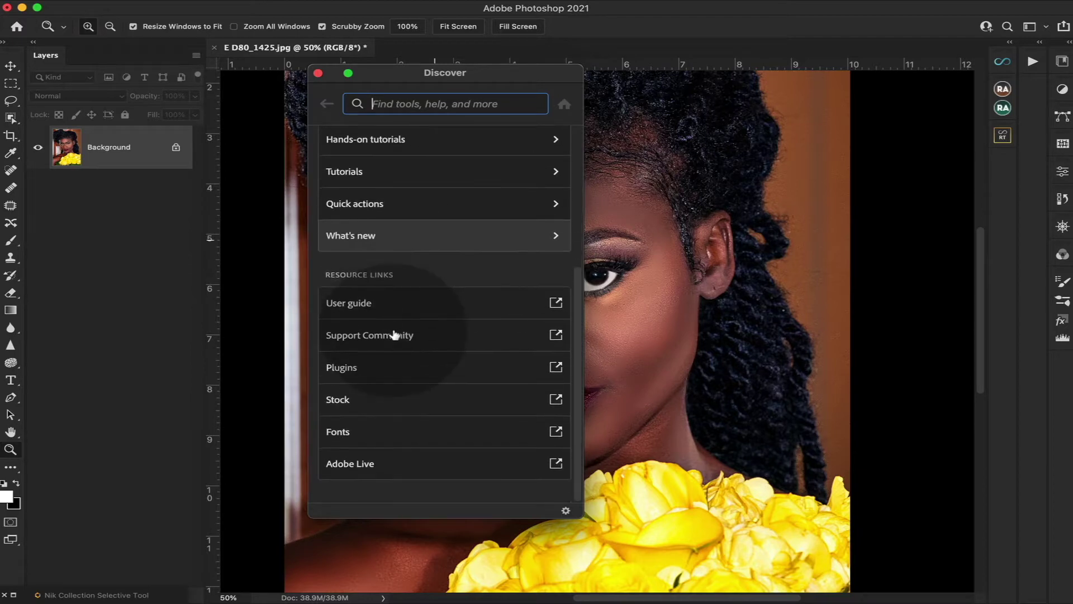
scroll(394, 335, up, 2)
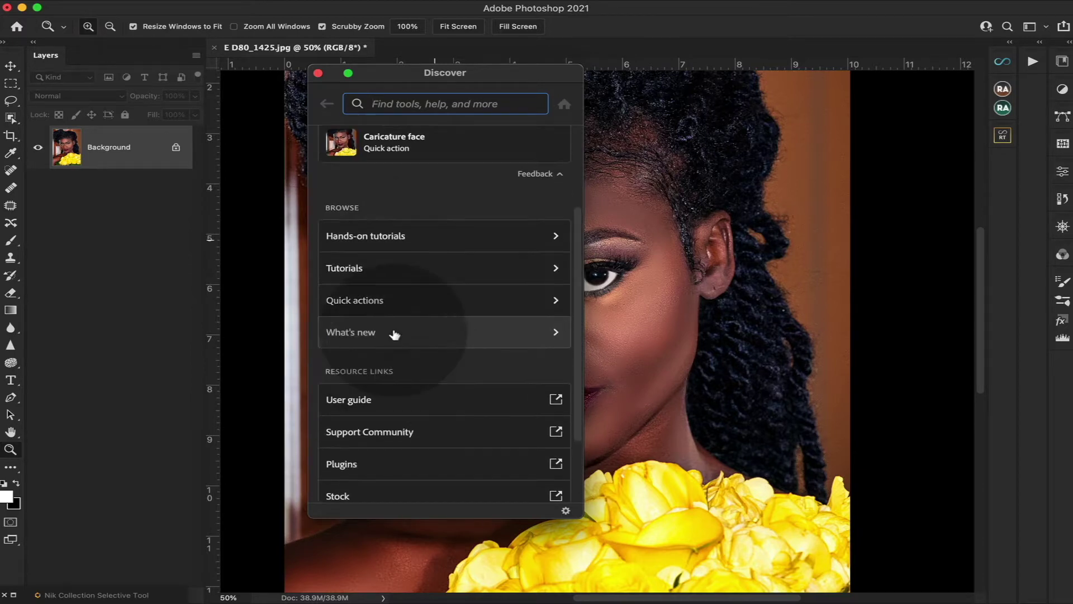
scroll(395, 335, up, 2)
scroll(404, 363, down, 1)
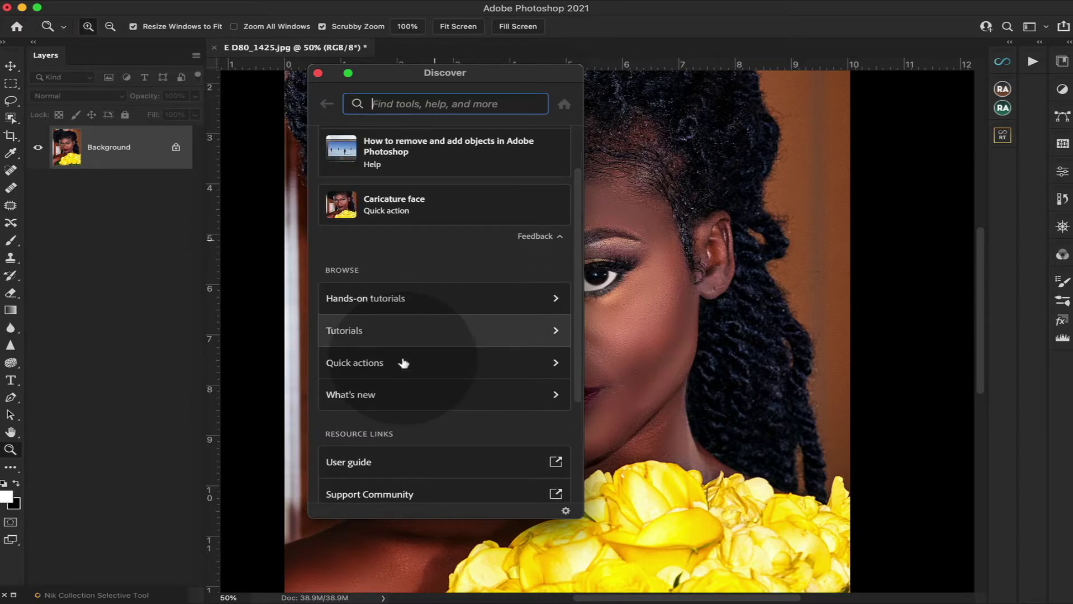
Show the Quick actions list and drag the Discover panel right, off the portrait.
click(374, 362)
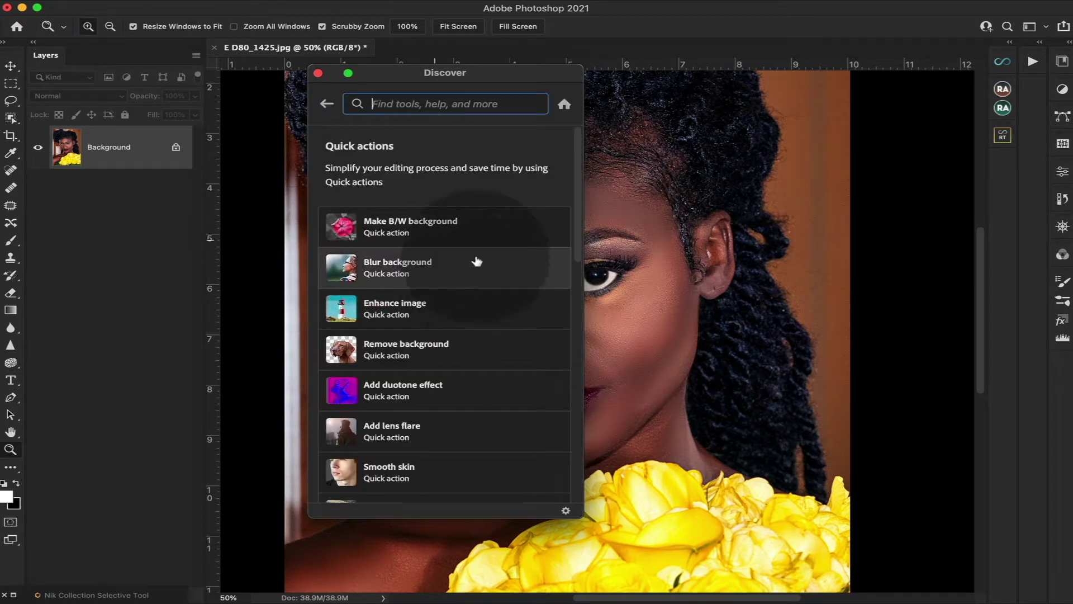
scroll(477, 240, down, 1)
scroll(476, 240, down, 3)
scroll(477, 242, down, 2)
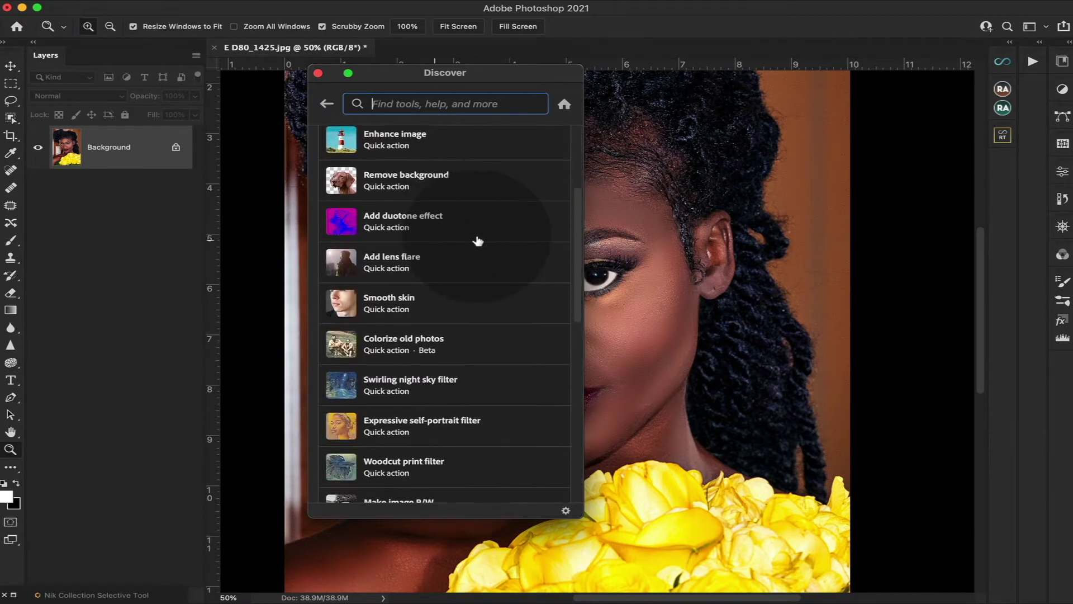
scroll(477, 241, down, 4)
scroll(476, 241, down, 3)
scroll(477, 241, down, 1)
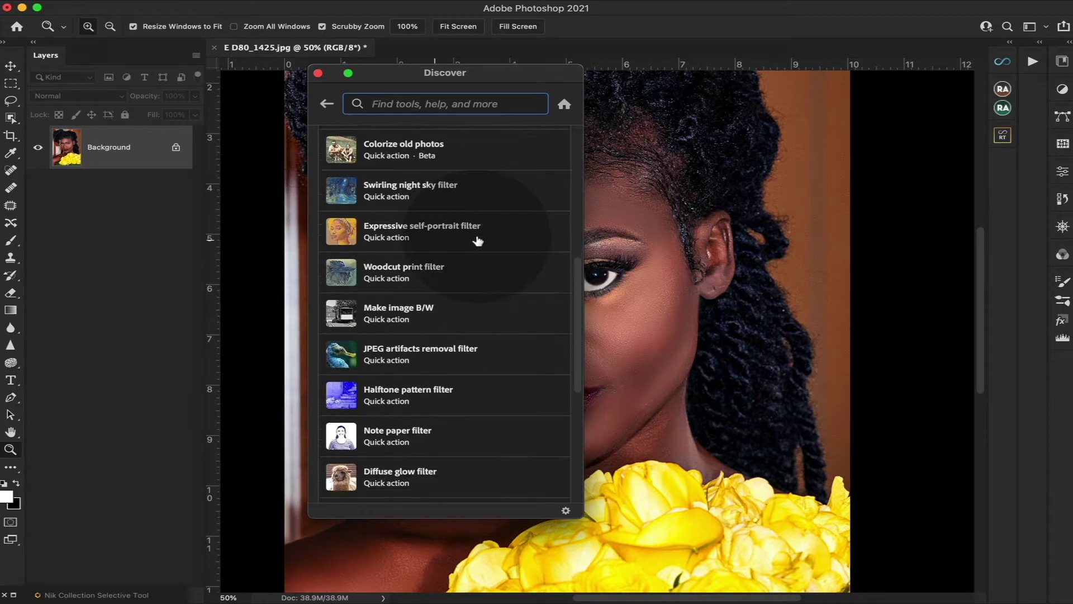
scroll(476, 241, down, 3)
scroll(477, 241, down, 3)
scroll(476, 241, down, 3)
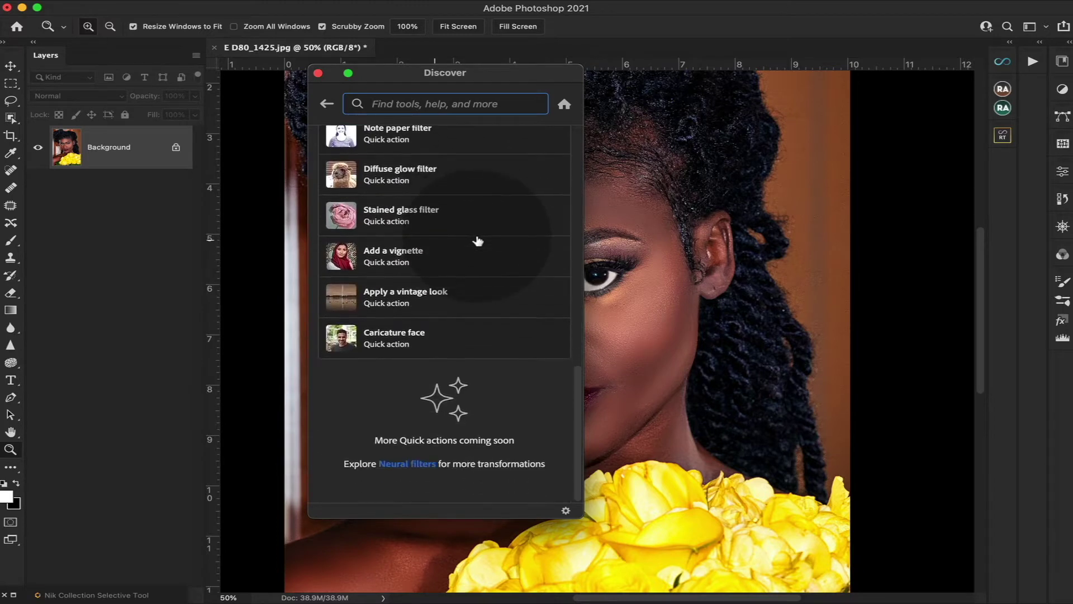
scroll(476, 241, up, 2)
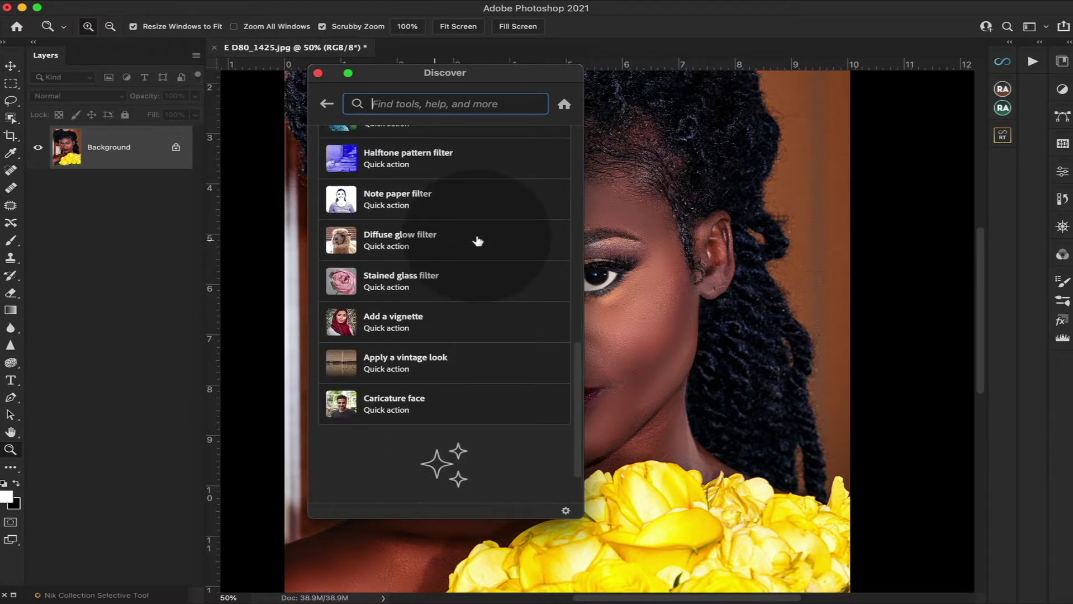
scroll(476, 241, up, 5)
scroll(477, 241, up, 3)
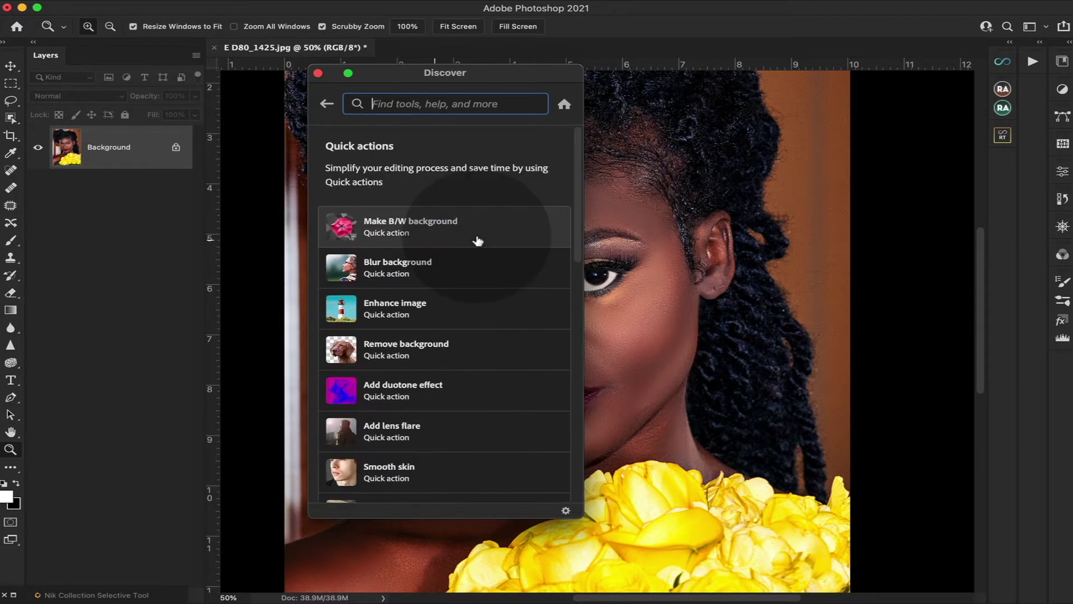
scroll(476, 241, down, 2)
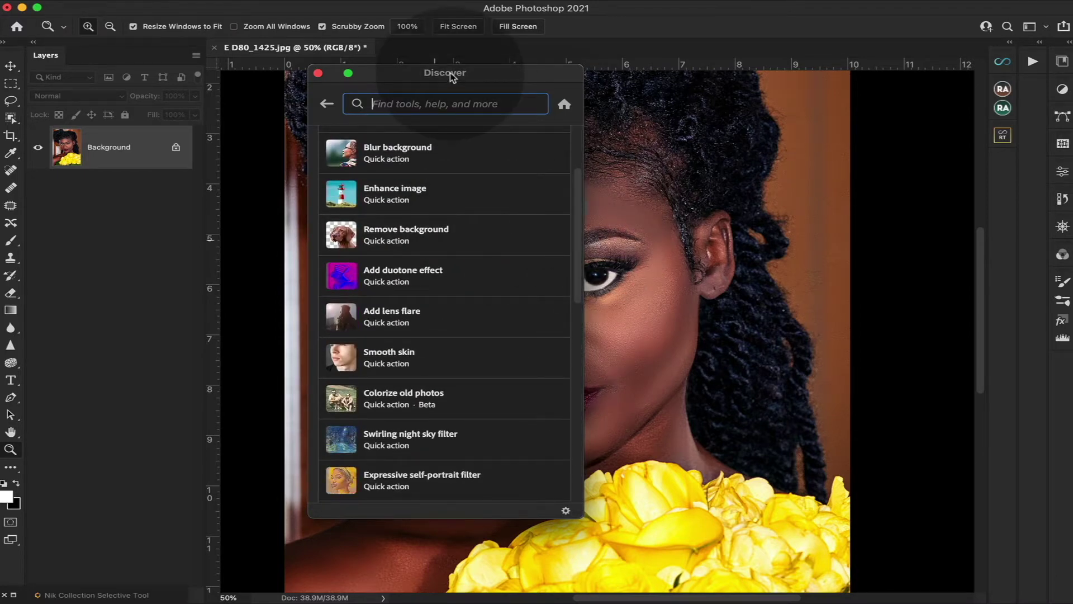
drag(451, 77, 854, 82)
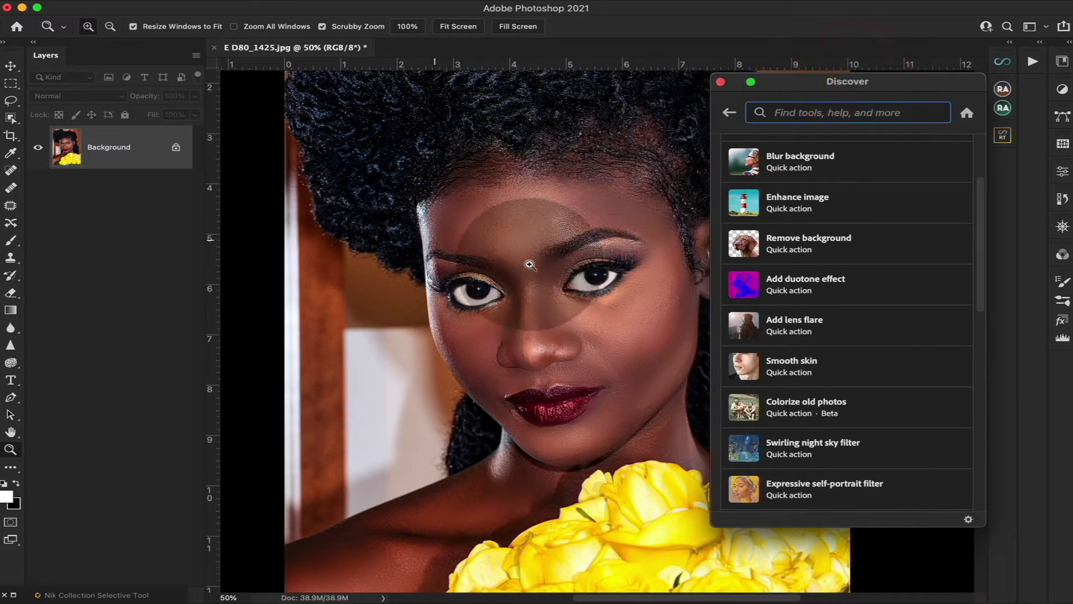
Try the Smooth skin quick action on the photo, then close the Discover panel.
click(818, 369)
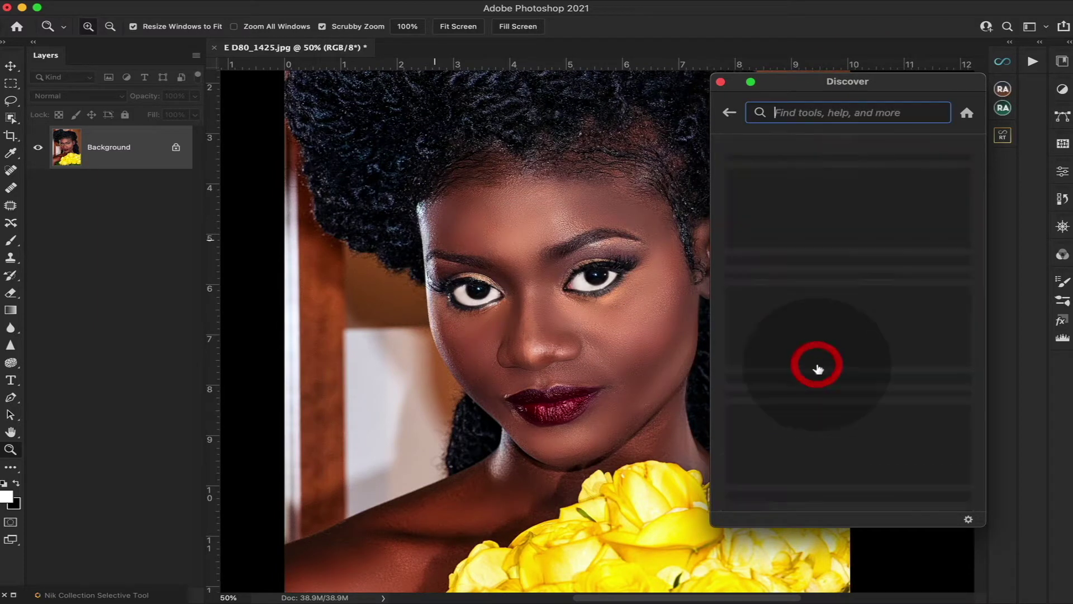
click(849, 397)
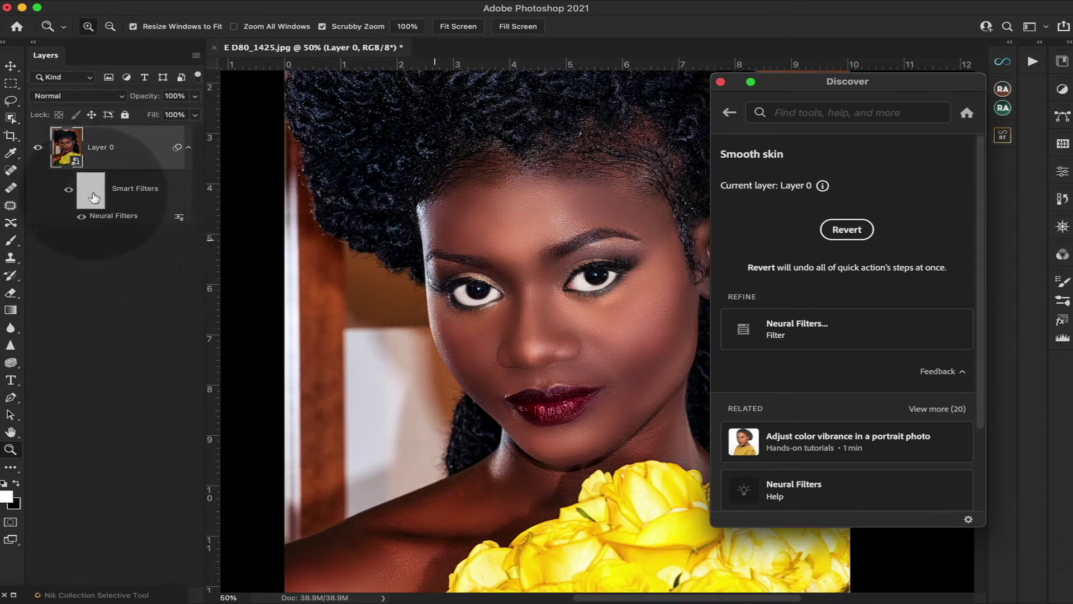
click(719, 82)
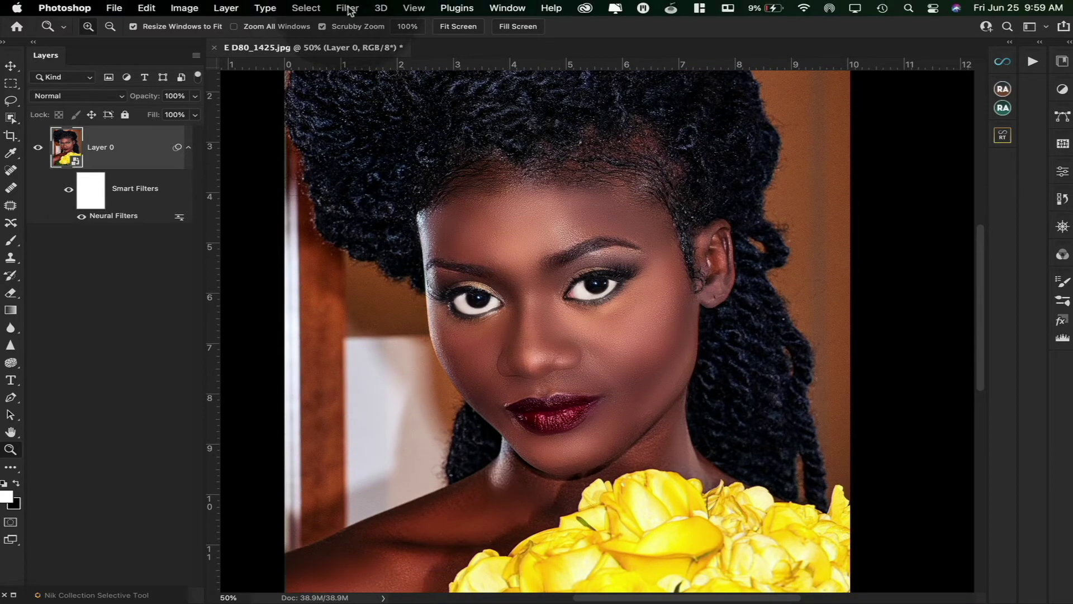
Open Filter > Neural Filters on the original photo.
click(349, 9)
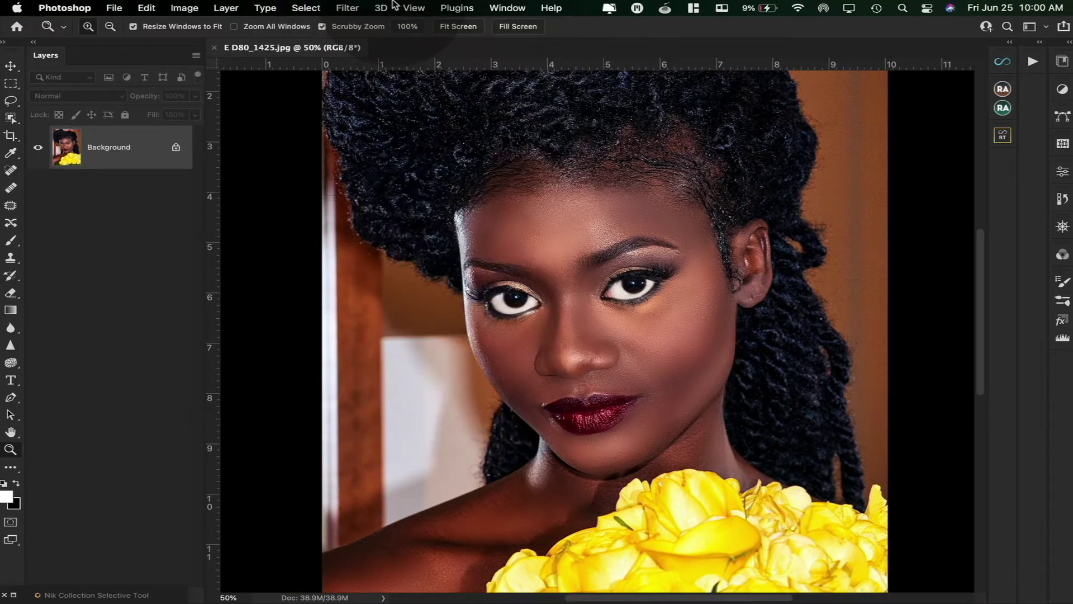
click(347, 8)
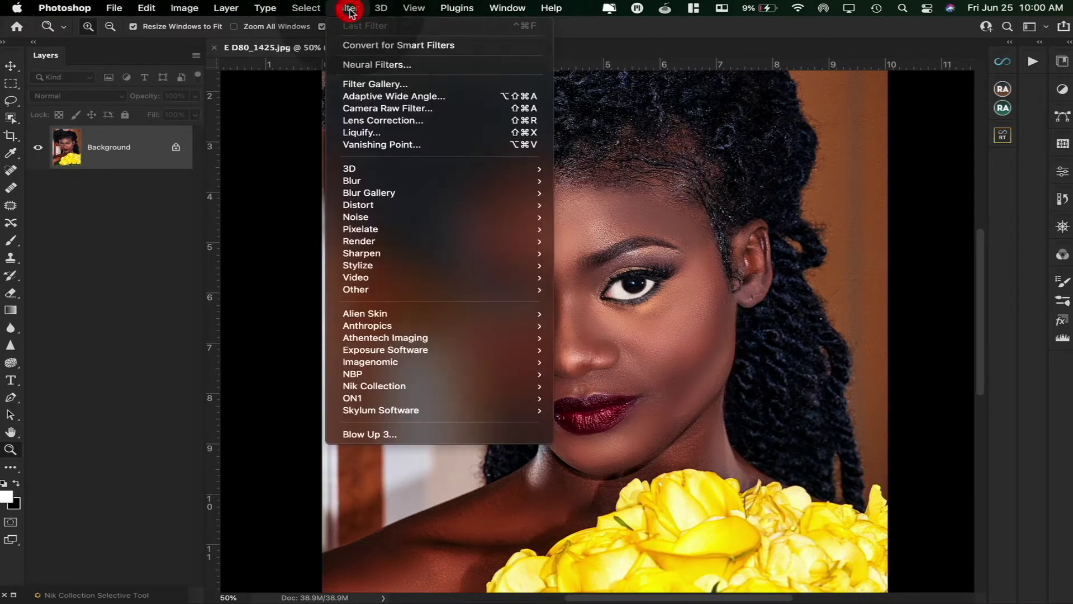
click(370, 66)
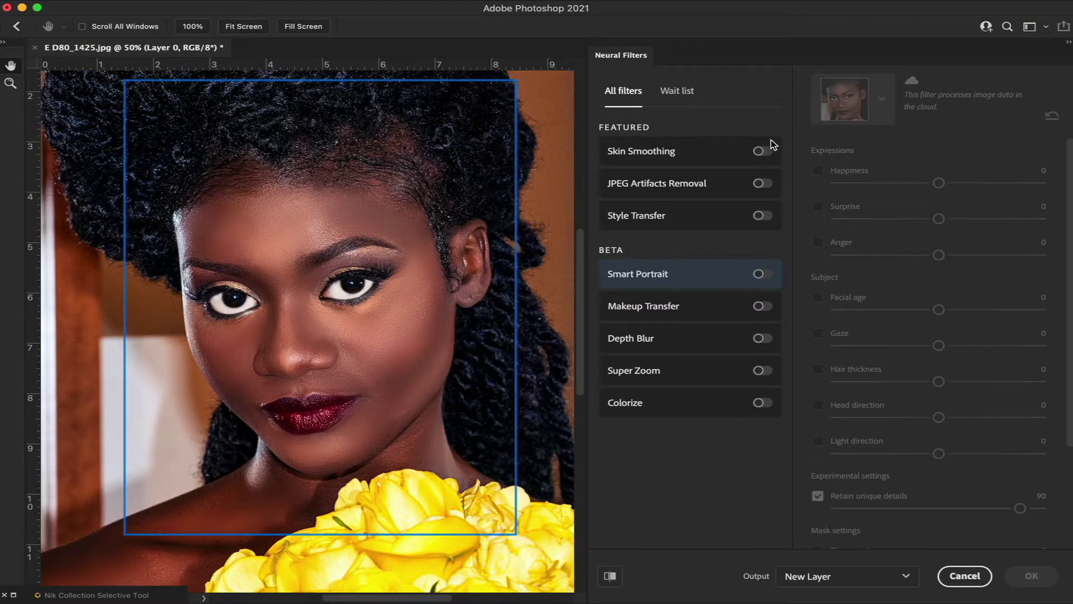
Enable Skin Smoothing with Smoothness +10 and Blur 59, outputting to a New Layer.
click(759, 154)
click(759, 155)
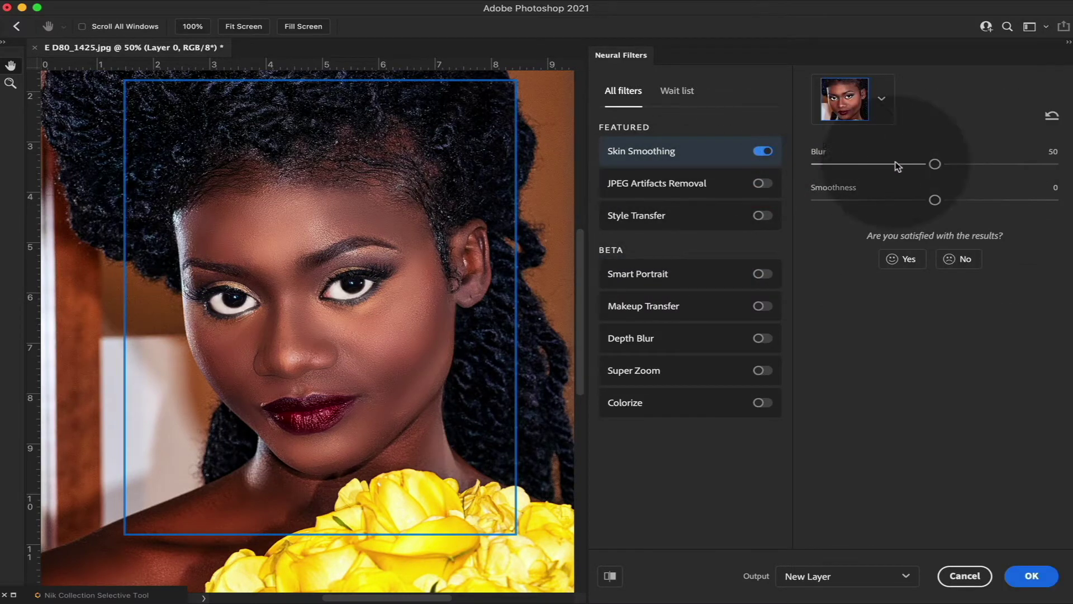
drag(936, 202, 958, 202)
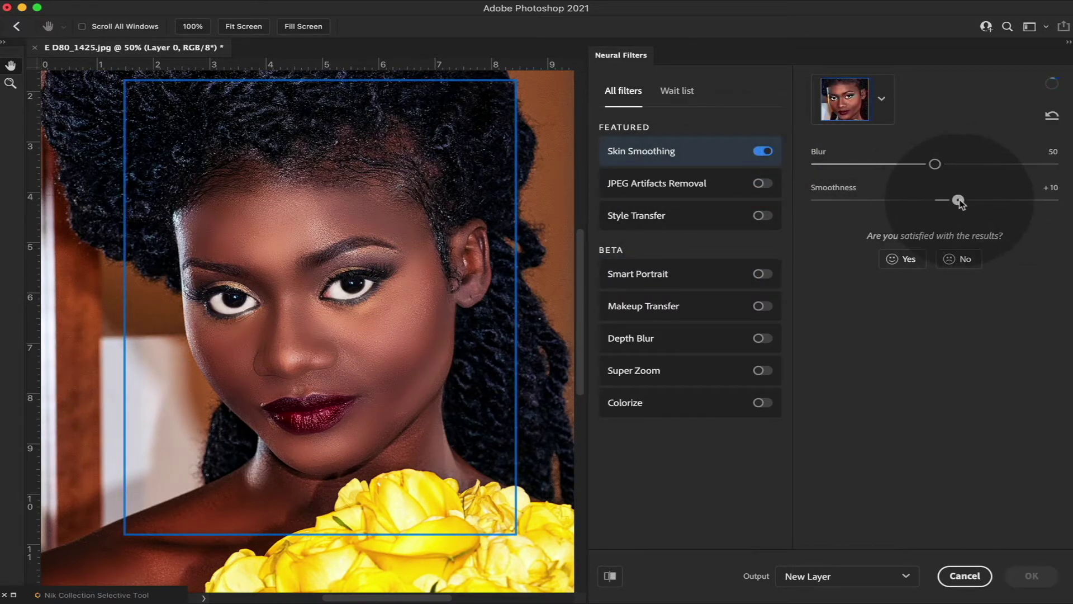
drag(937, 166, 958, 166)
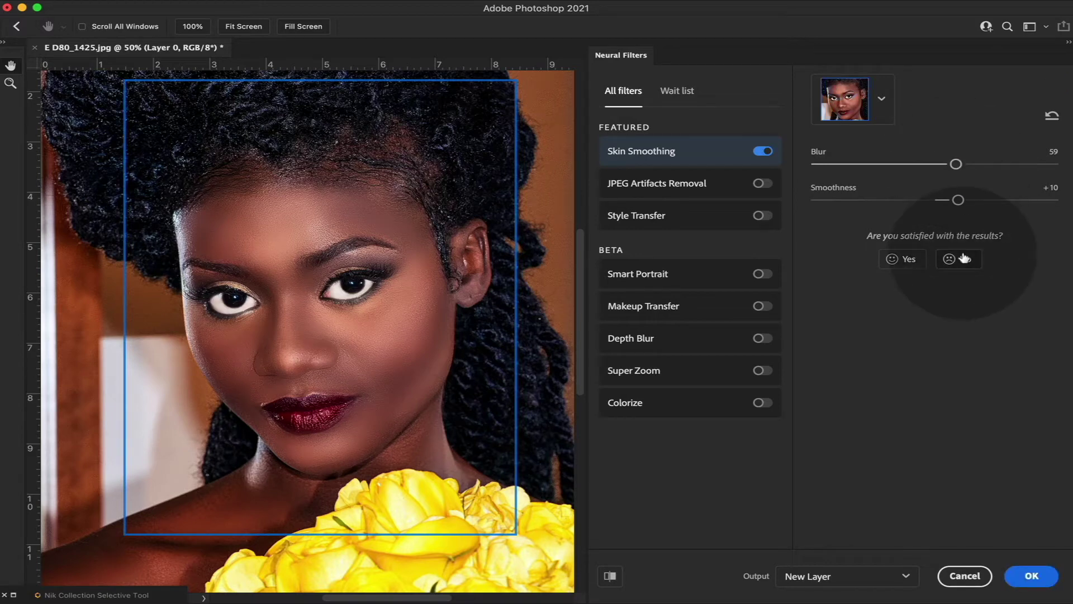
click(907, 578)
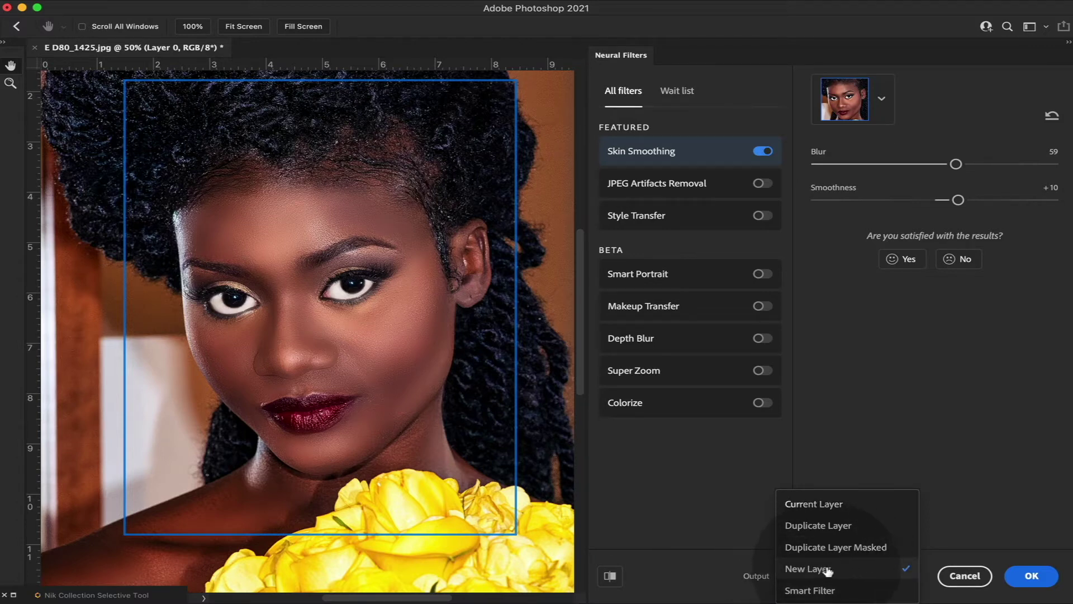
click(998, 517)
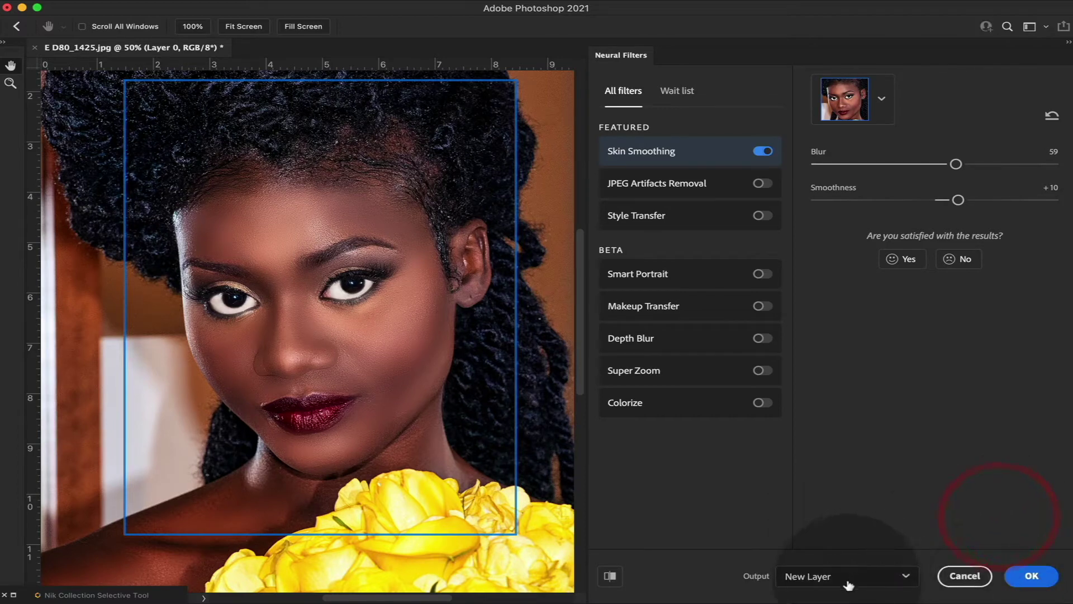
Apply the smoothing as Layer 0, compare by toggling Background visibility, and zoom in.
click(1037, 579)
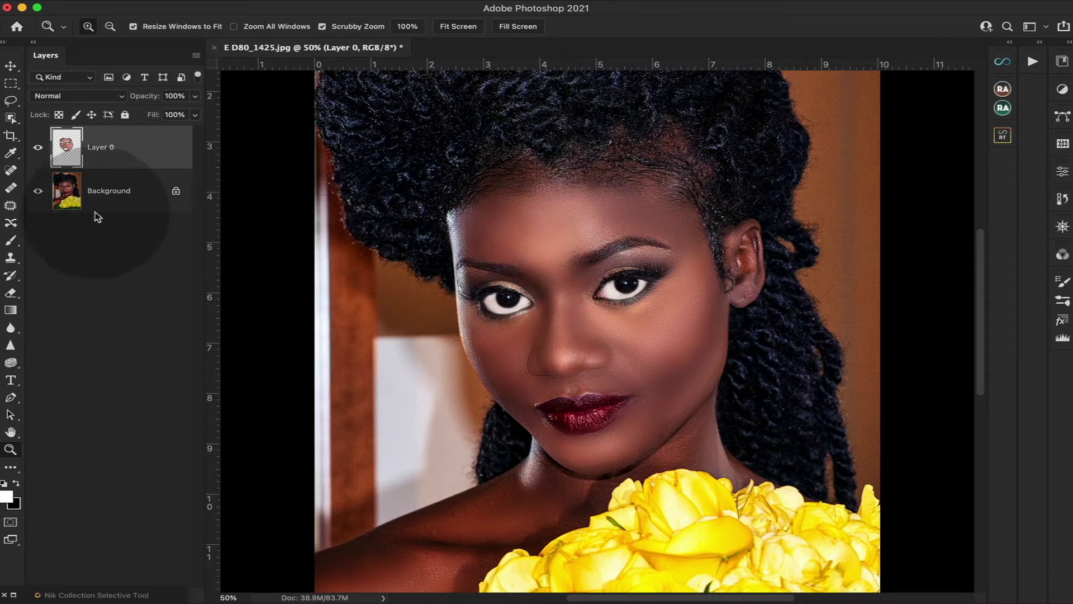
click(37, 192)
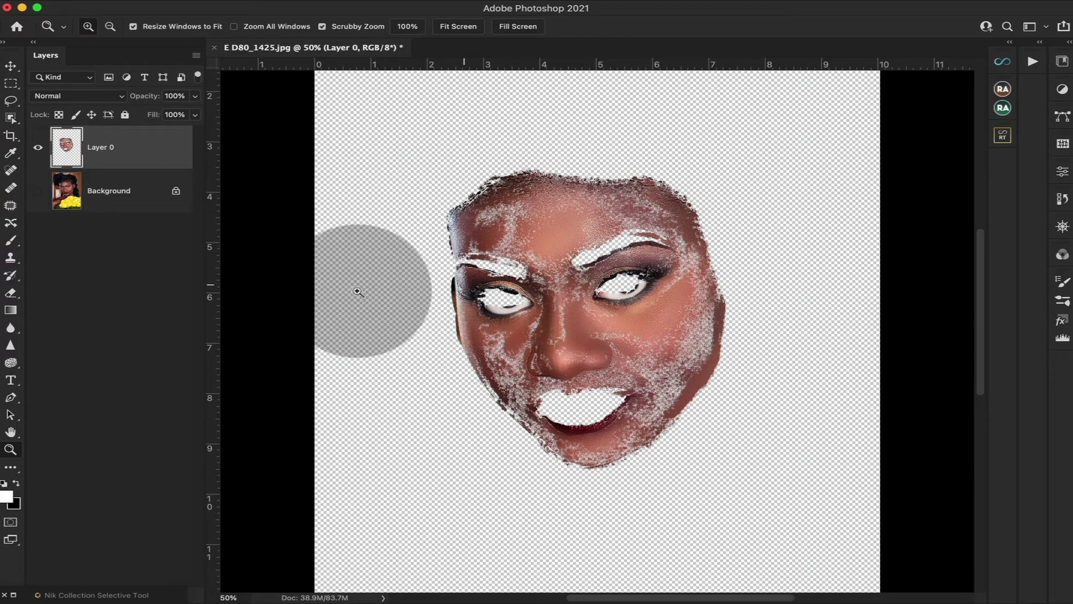
click(38, 191)
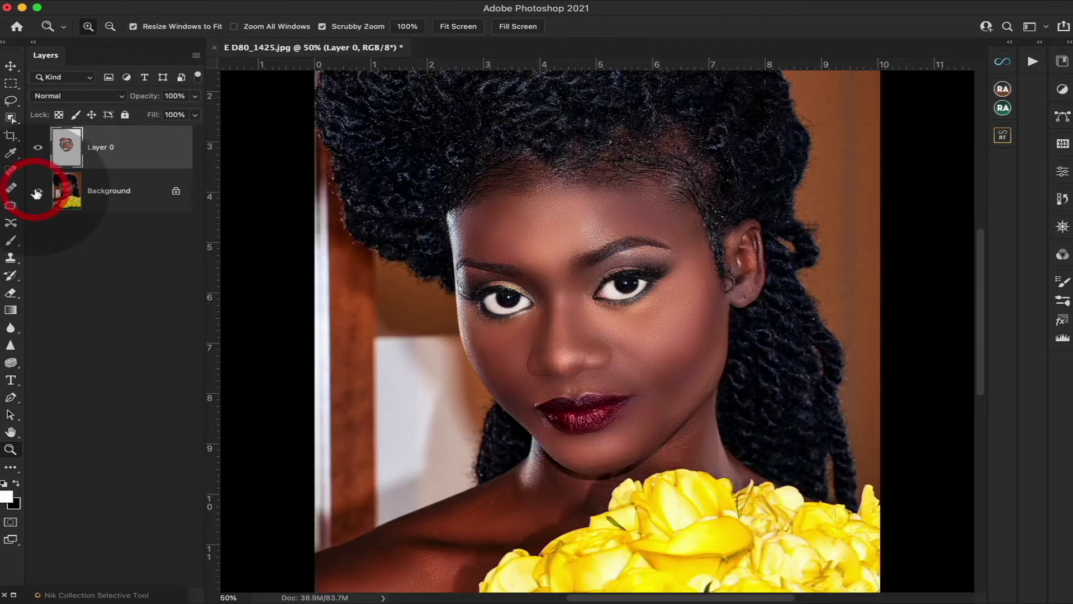
click(582, 330)
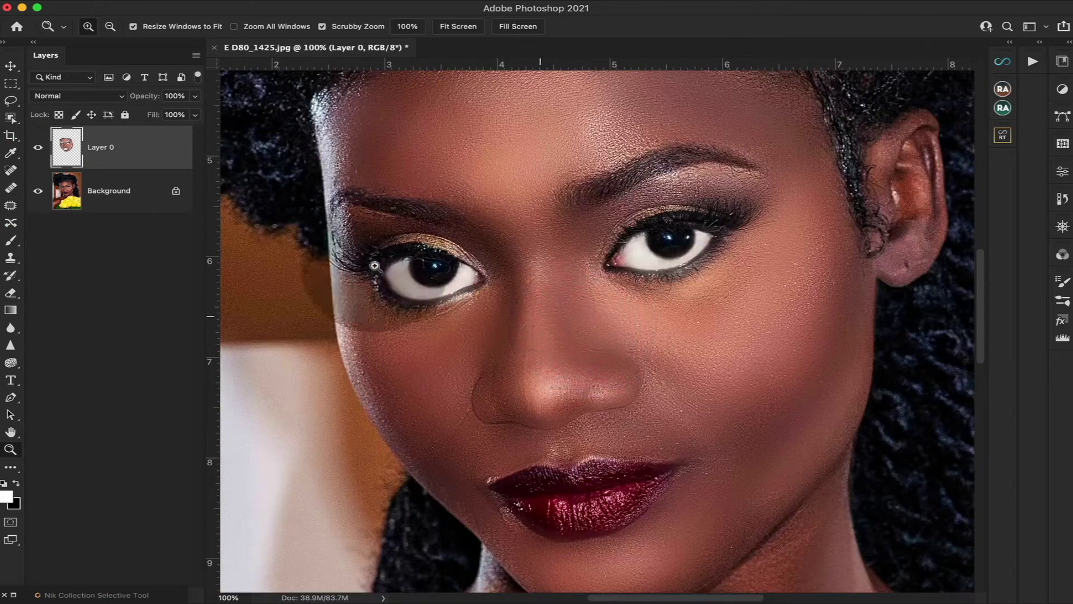
Hide the Background layer to view Layer 0's smoothed skin over transparency.
click(37, 191)
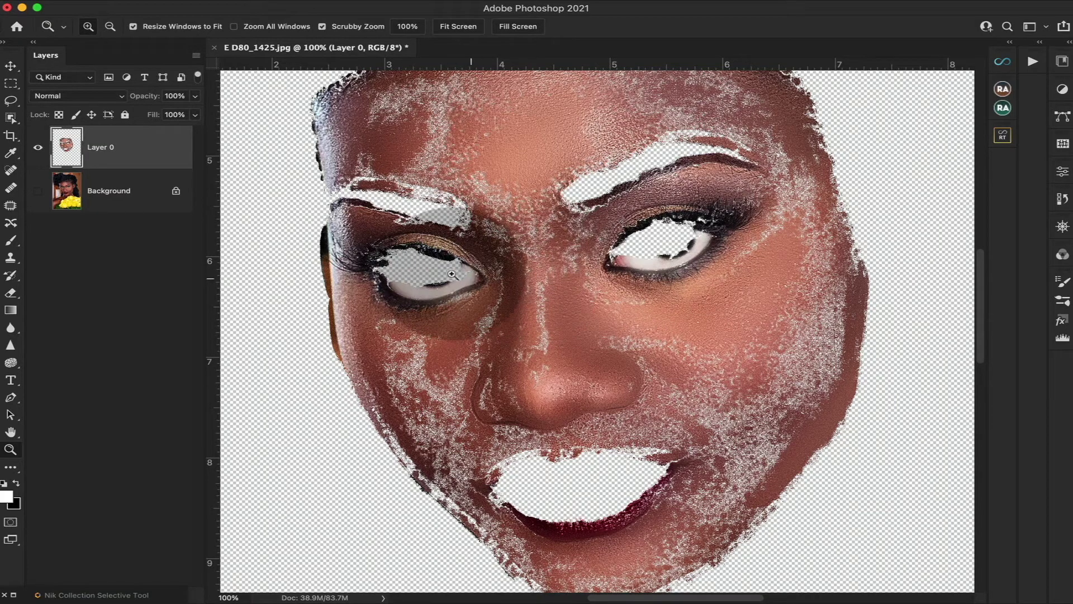
Show Background again, discard an empty Layer 1, and give Layer 0 an inverted black mask.
click(38, 191)
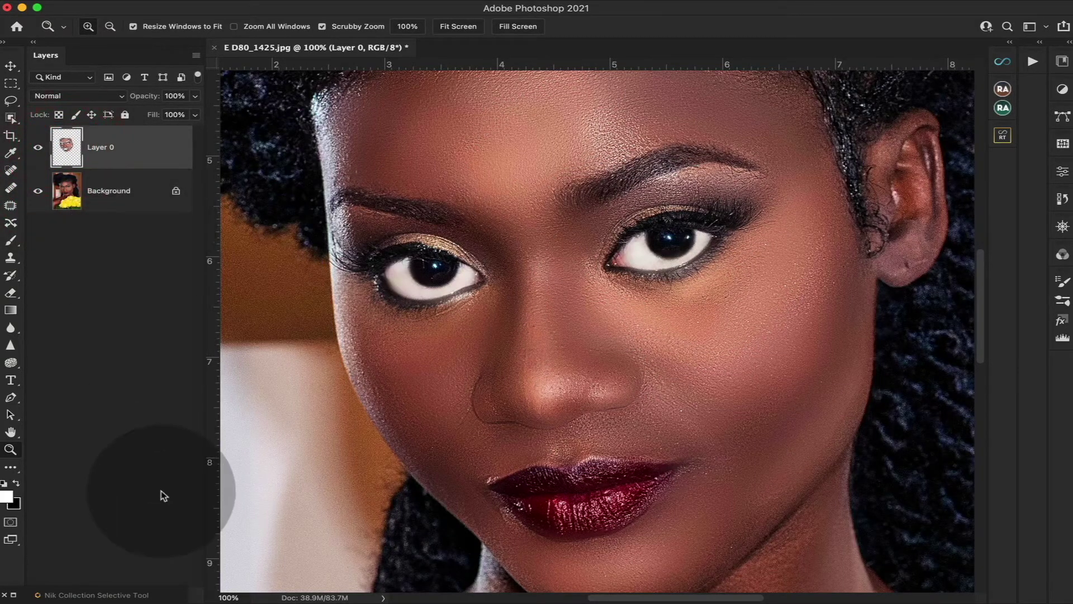
drag(114, 597, 153, 486)
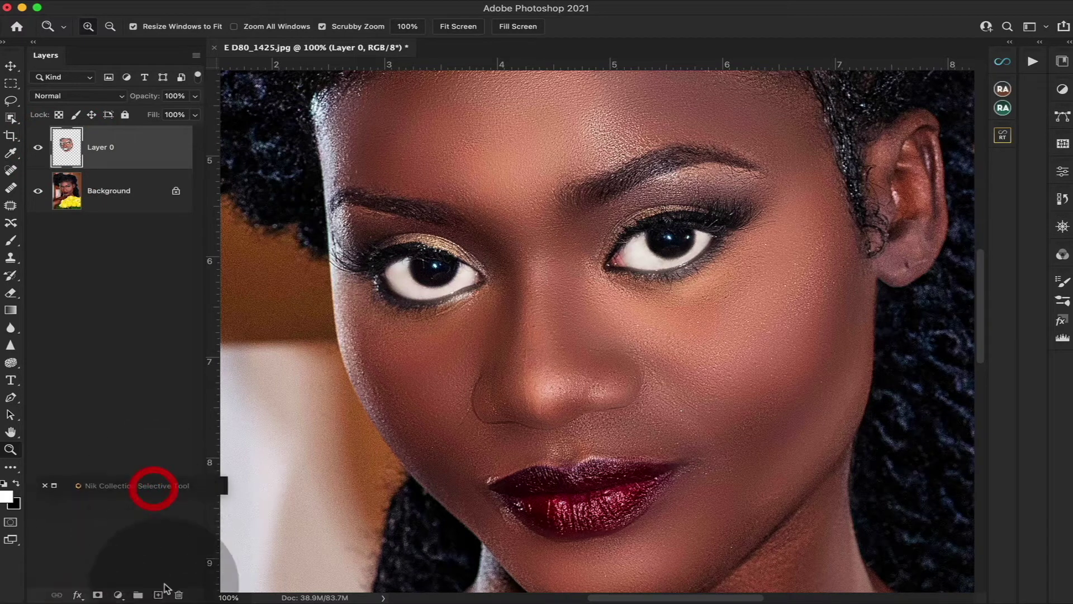
click(160, 595)
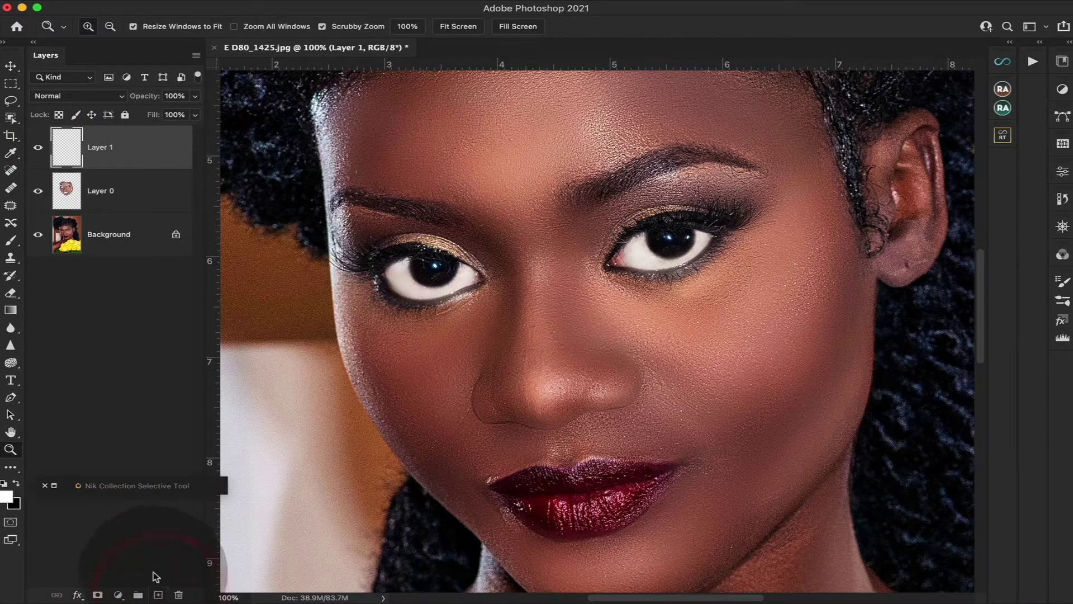
drag(74, 149, 180, 595)
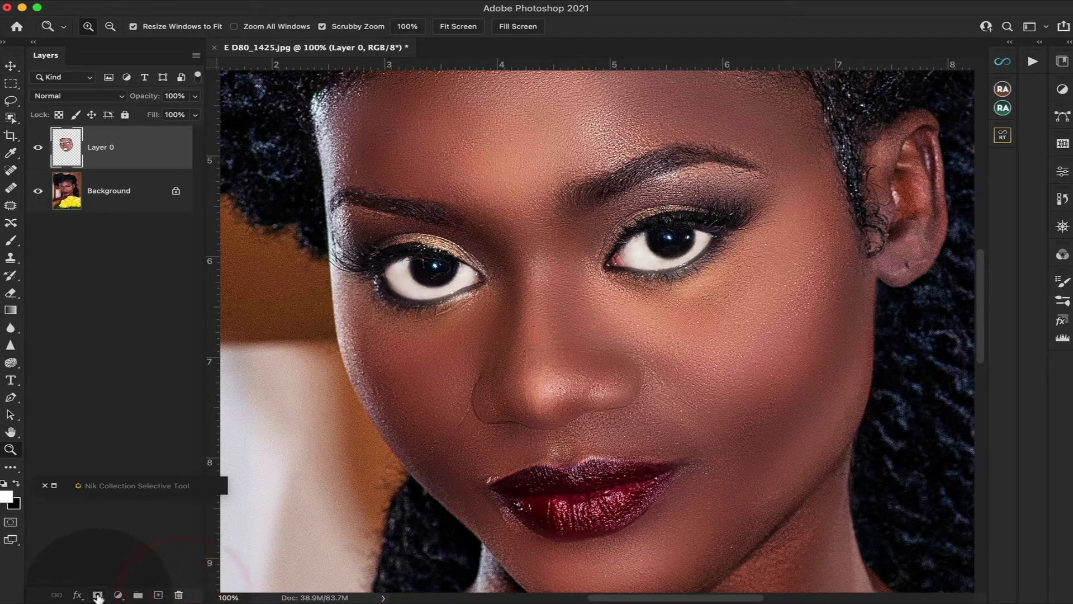
click(97, 594)
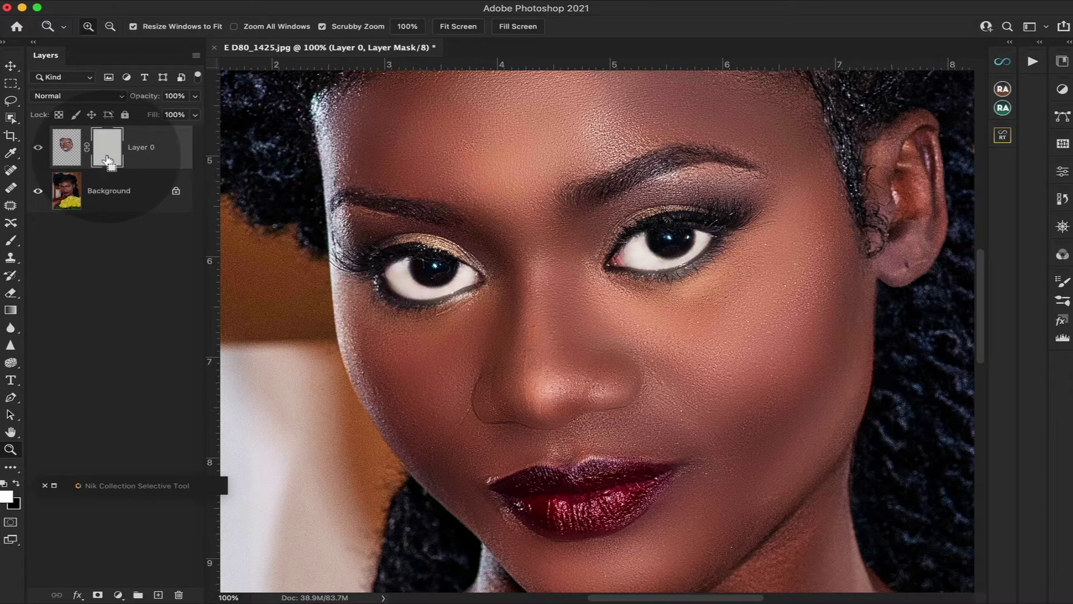
key(ctrl+i)
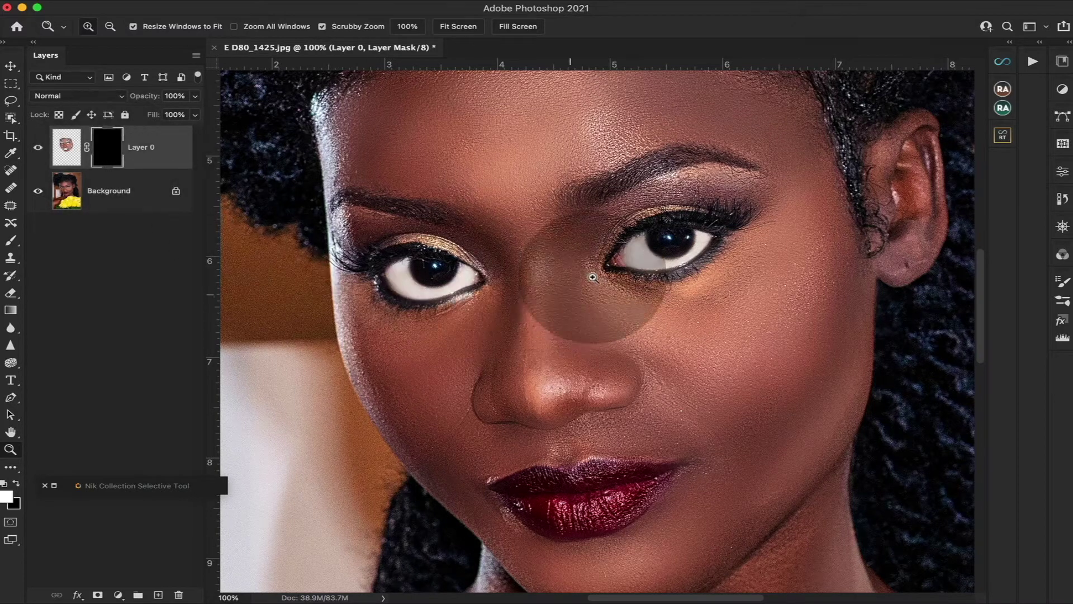
scroll(522, 278, down, 2)
scroll(512, 289, right, 2)
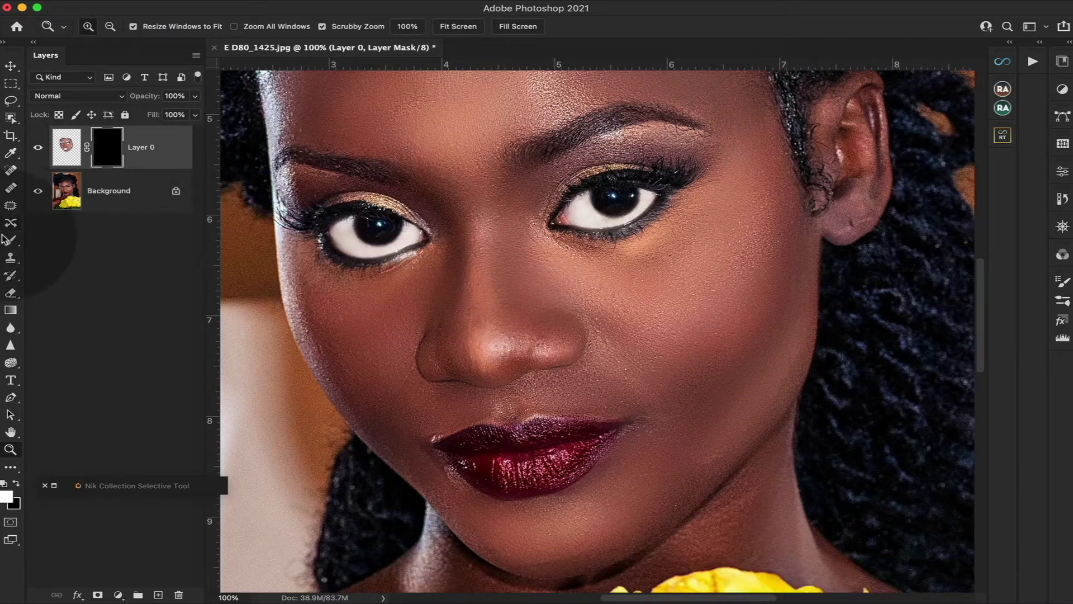
With a slightly larger white brush, paint smoothed skin over the cheeks and nose.
click(12, 242)
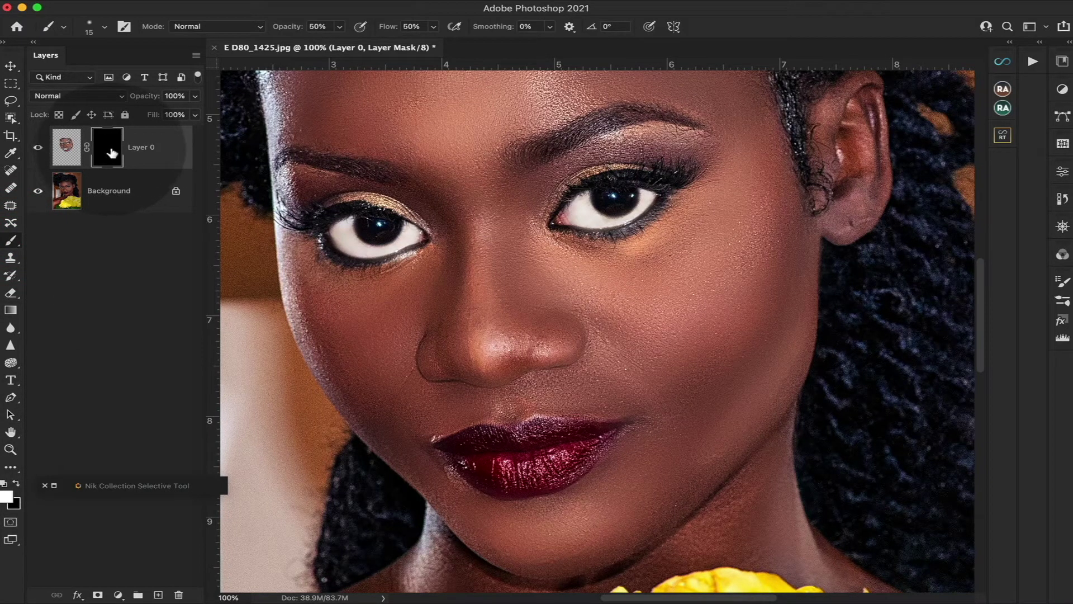
click(16, 484)
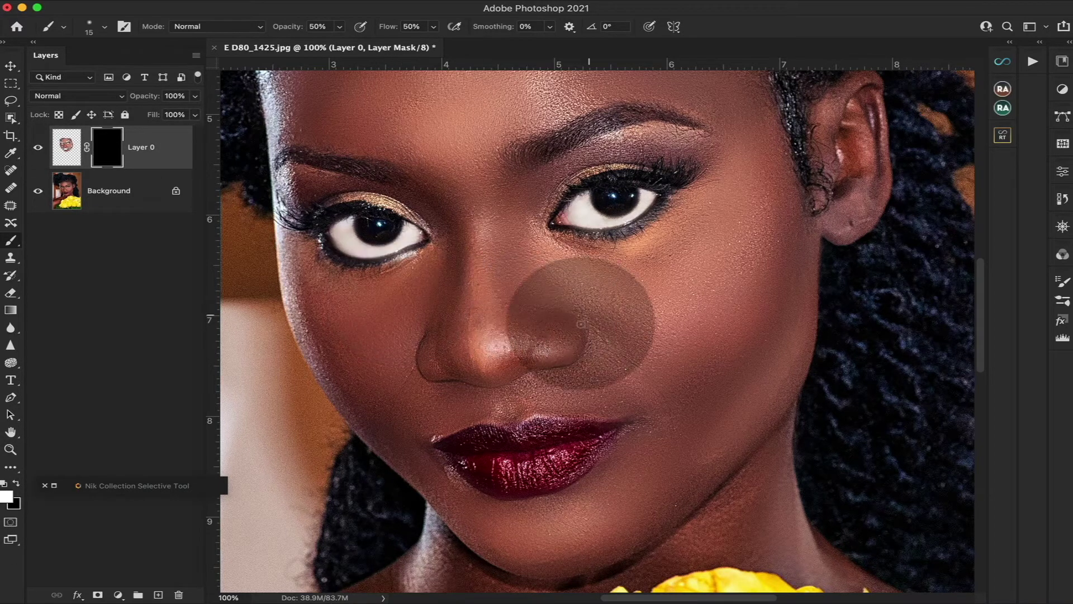
key(bracketright)
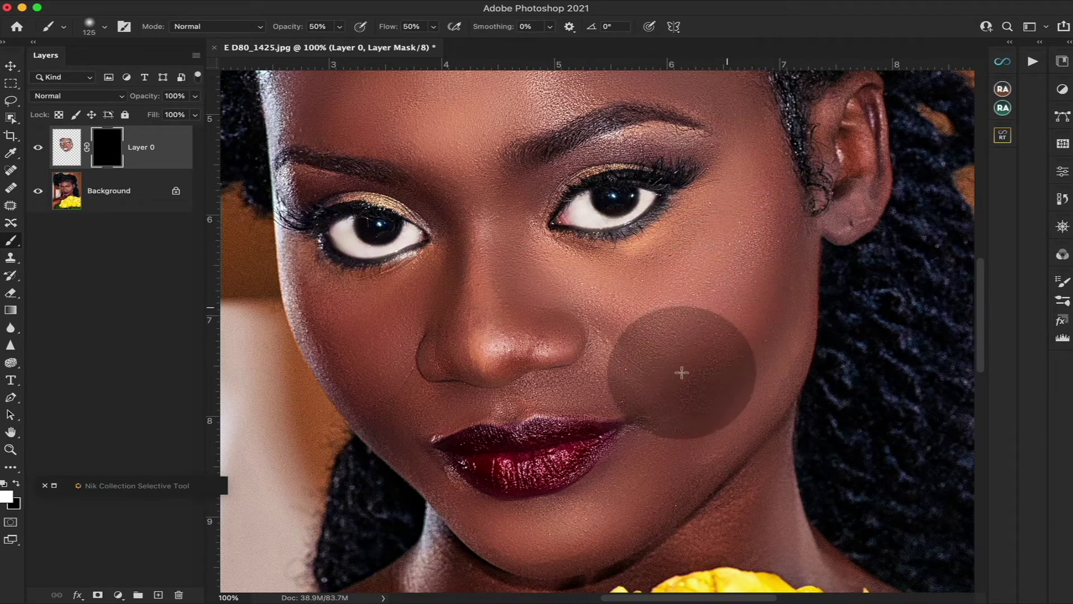
drag(642, 364, 567, 381)
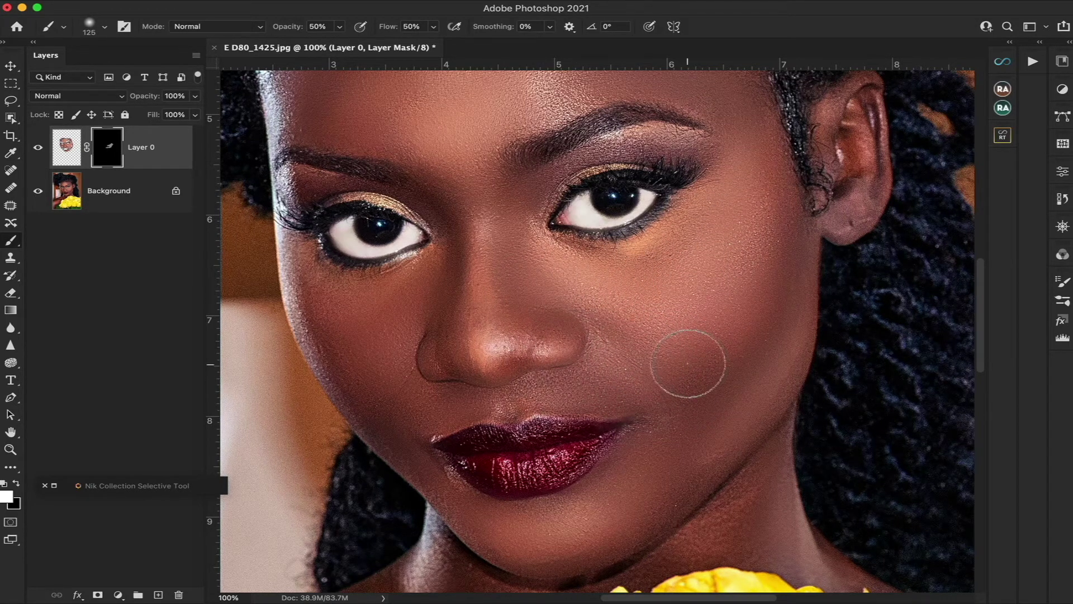
scroll(688, 363, down, 2)
drag(792, 301, 593, 471)
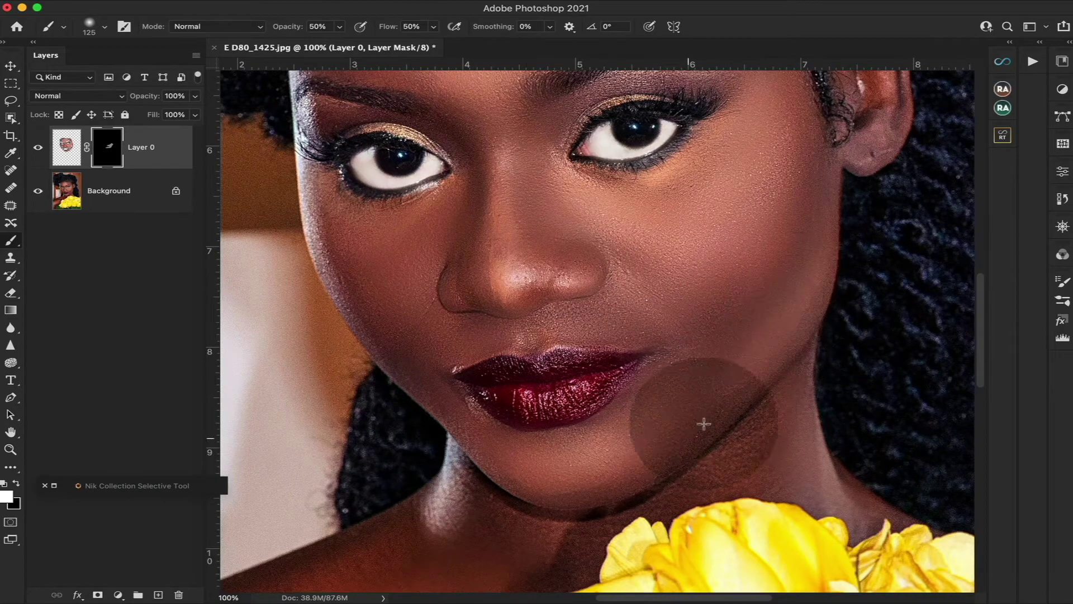
Paint smoothing along the chin, right jaw and nose, then flatten the image.
drag(592, 471, 516, 451)
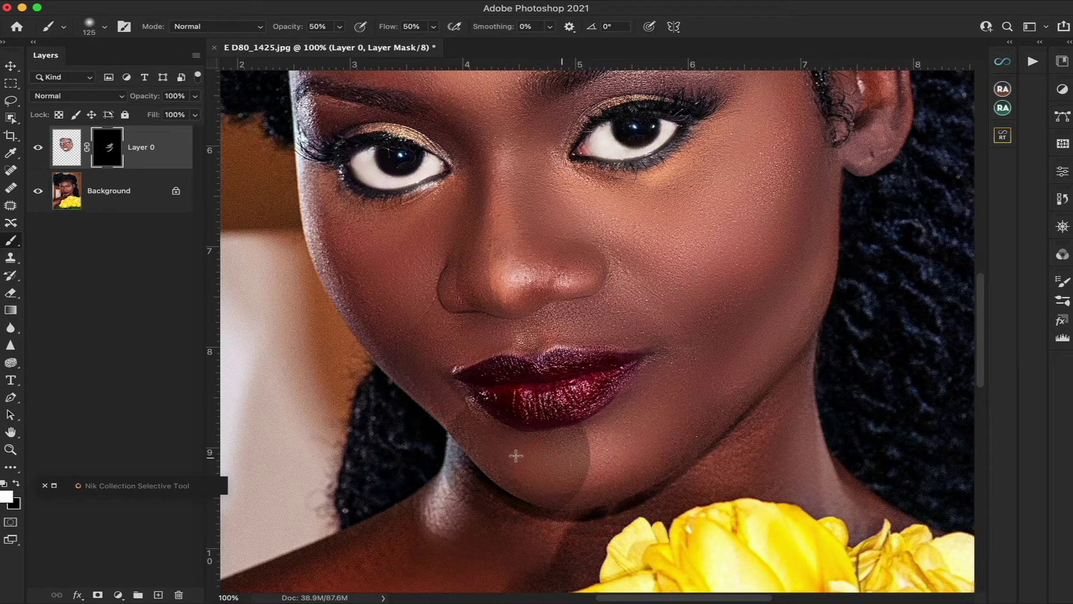
drag(556, 496, 750, 381)
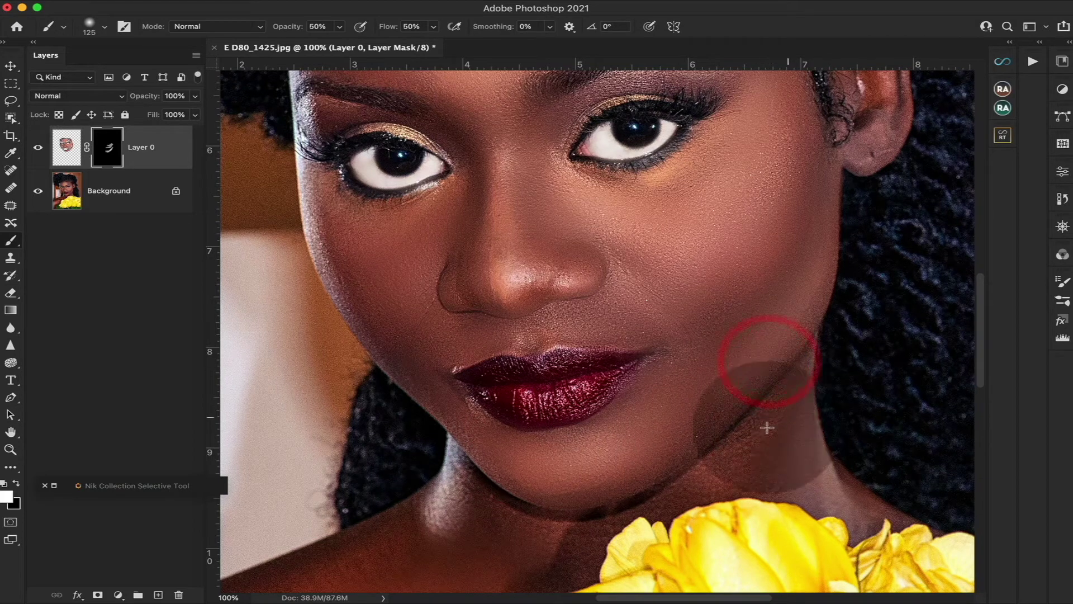
drag(767, 359, 714, 474)
scroll(675, 406, up, 3)
drag(588, 372, 417, 392)
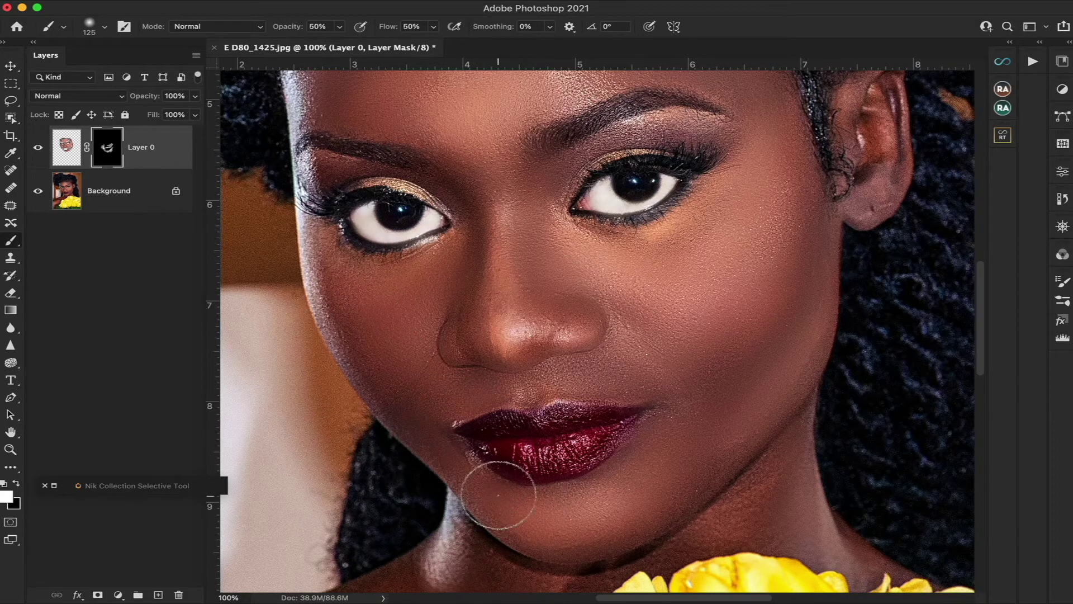
scroll(499, 496, up, 3)
scroll(500, 493, up, 2)
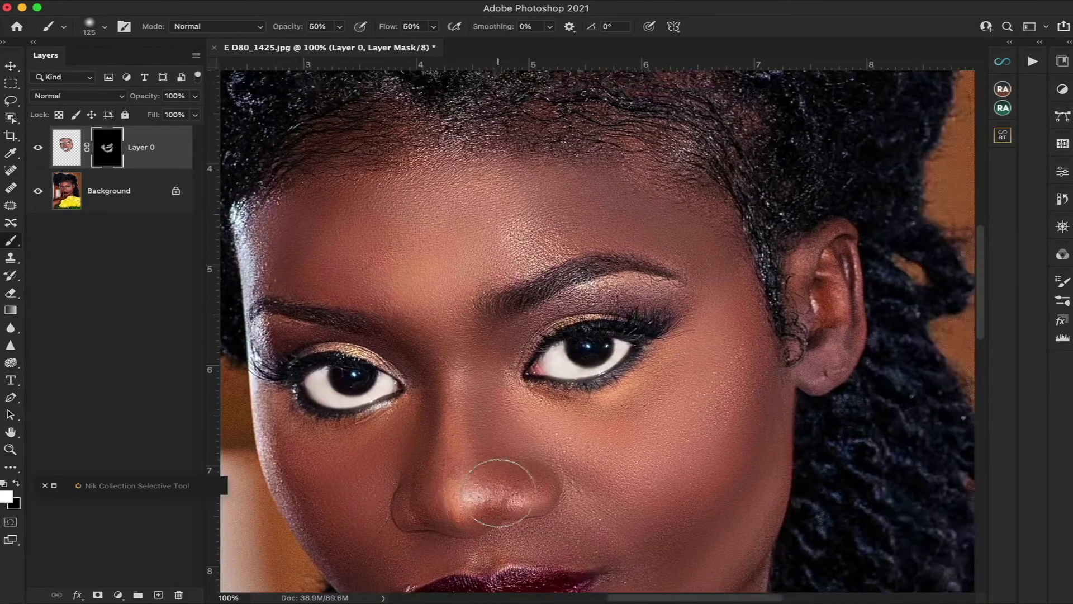
scroll(501, 493, down, 2)
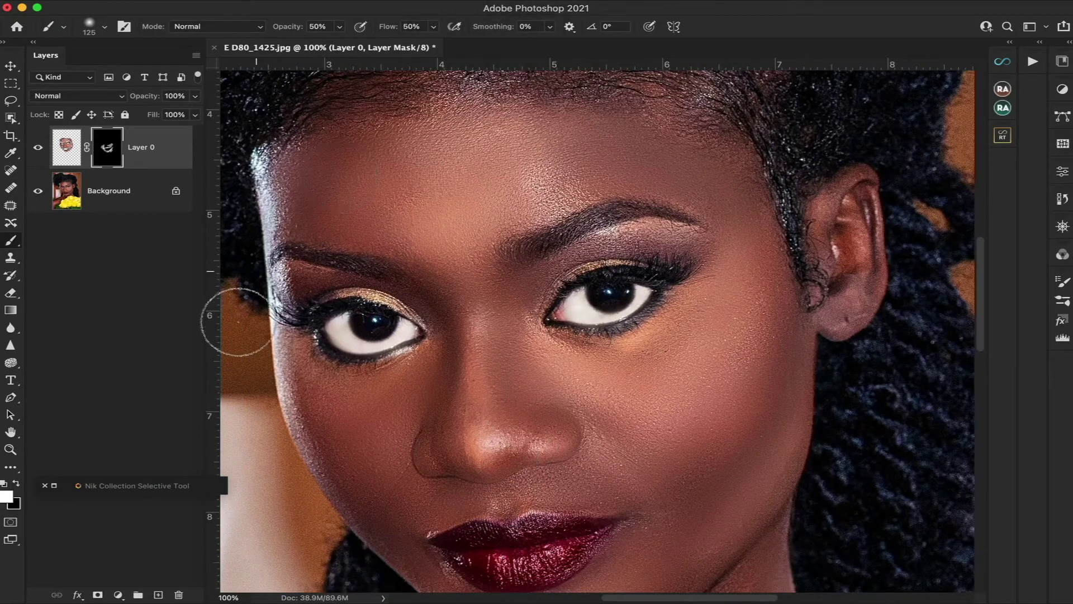
click(197, 59)
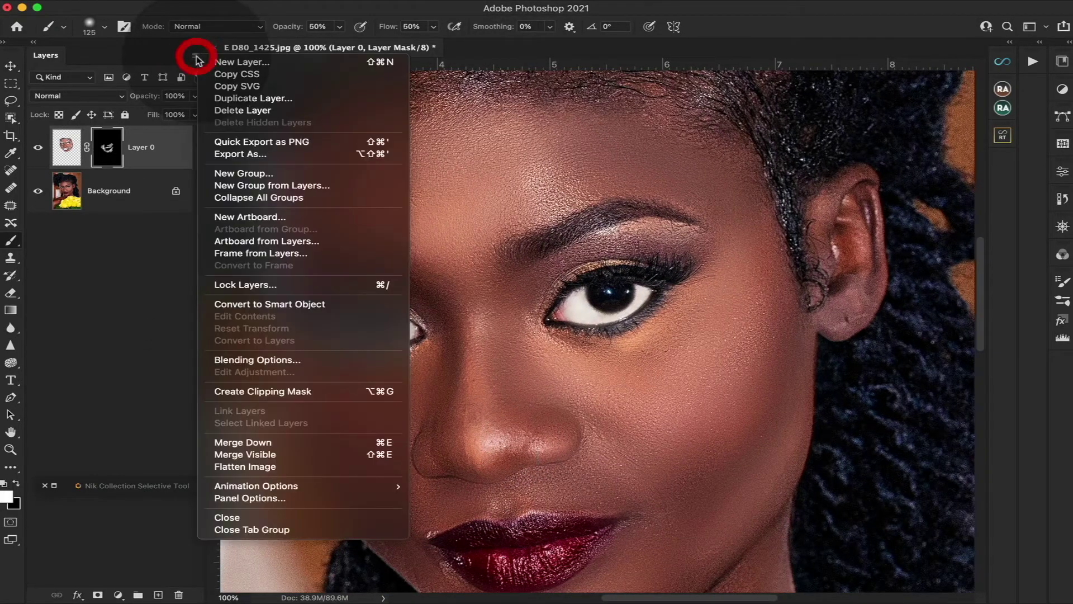
click(248, 468)
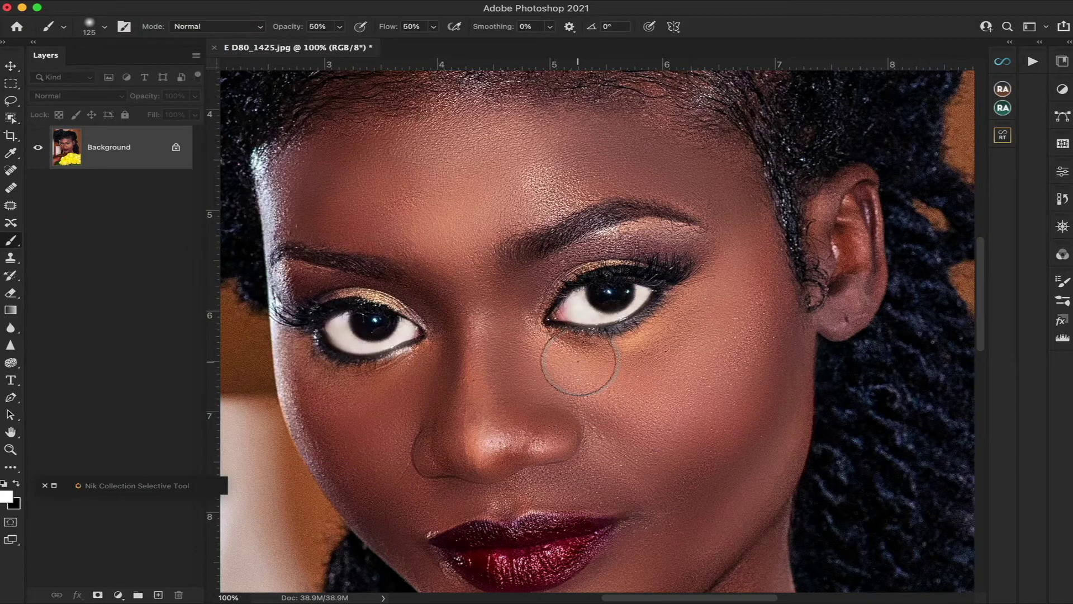
Reopen the Discover panel with Cmd+F, browse its resource links, then close it.
key(super+f)
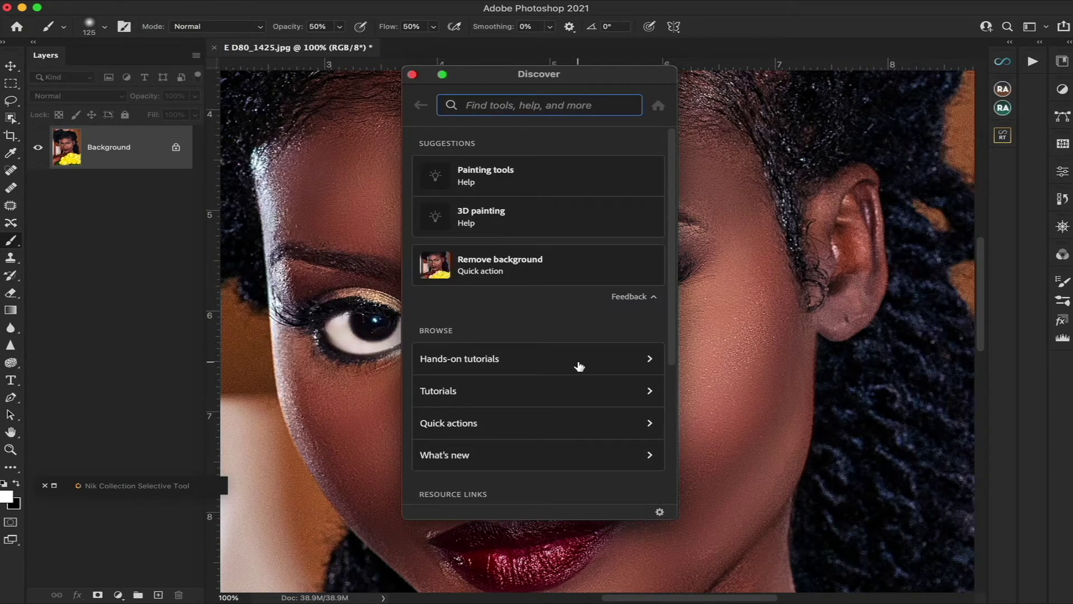
scroll(577, 227, down, 2)
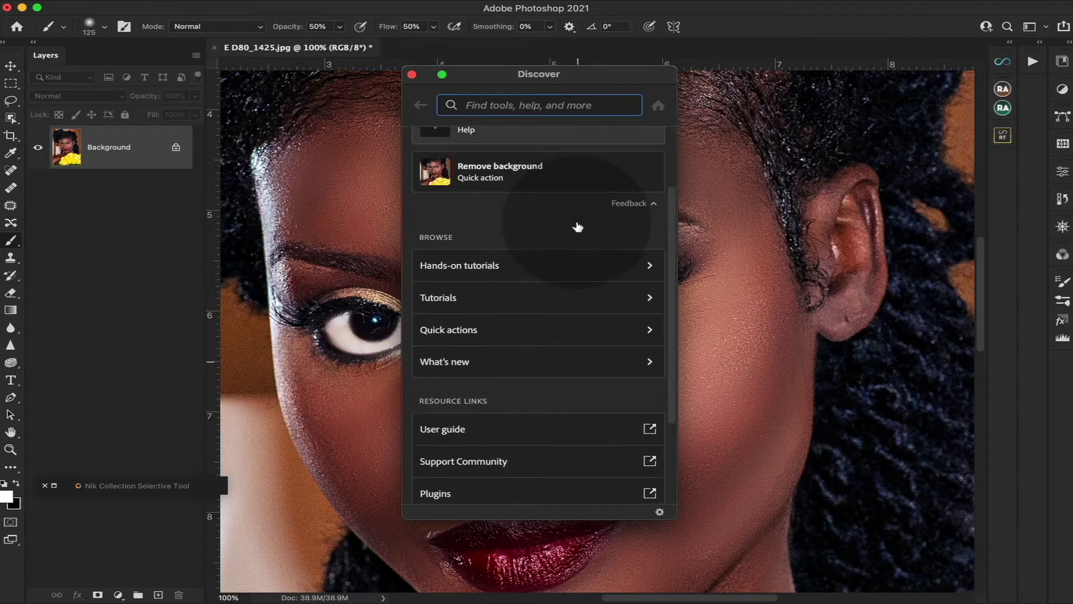
scroll(577, 227, down, 3)
scroll(577, 226, up, 5)
mouse_move(627, 79)
mouse_down()
mouse_move(679, 98)
mouse_move(879, 95)
mouse_up()
scroll(818, 308, down, 2)
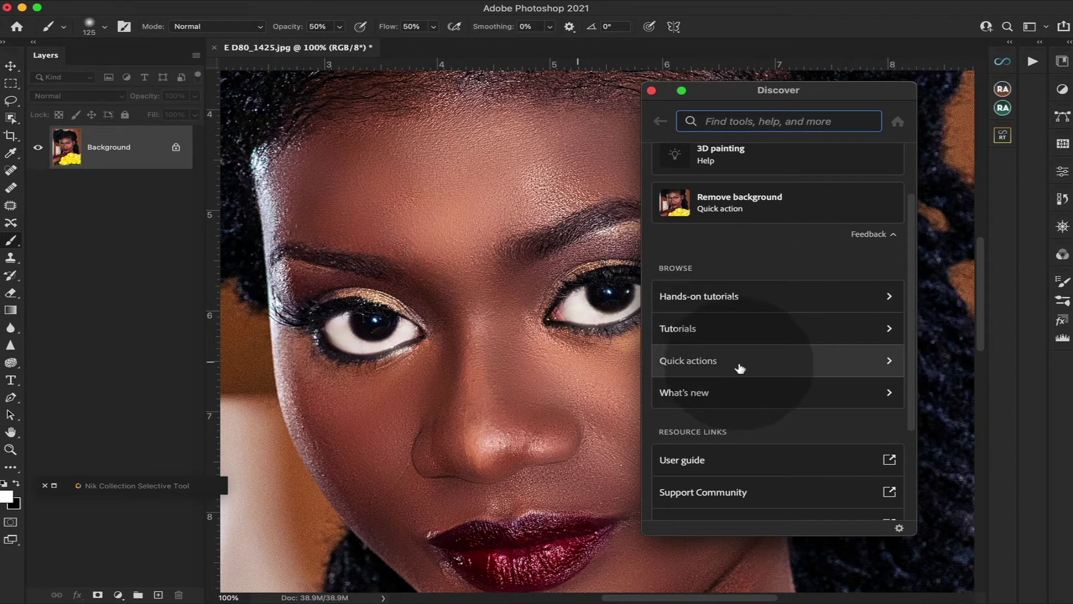
scroll(774, 388, down, 3)
scroll(774, 388, up, 5)
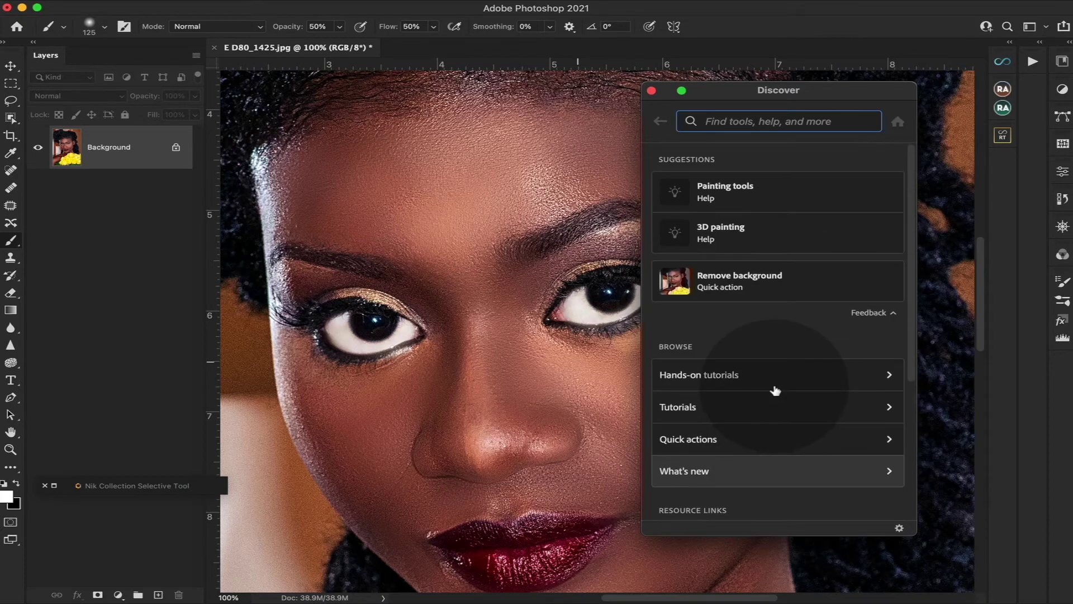
click(783, 118)
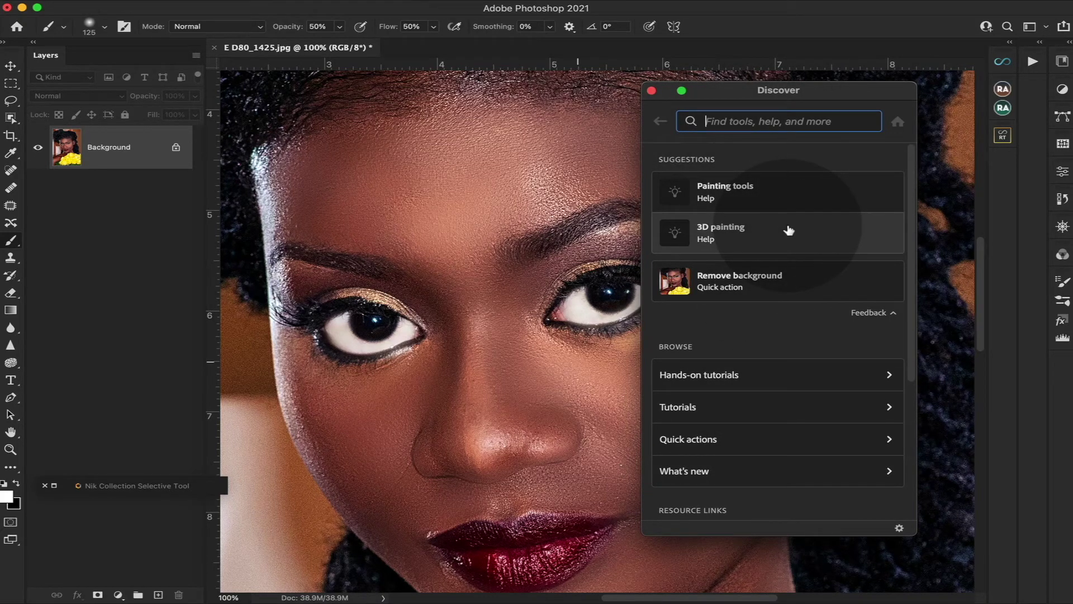
scroll(788, 231, down, 3)
scroll(788, 230, down, 3)
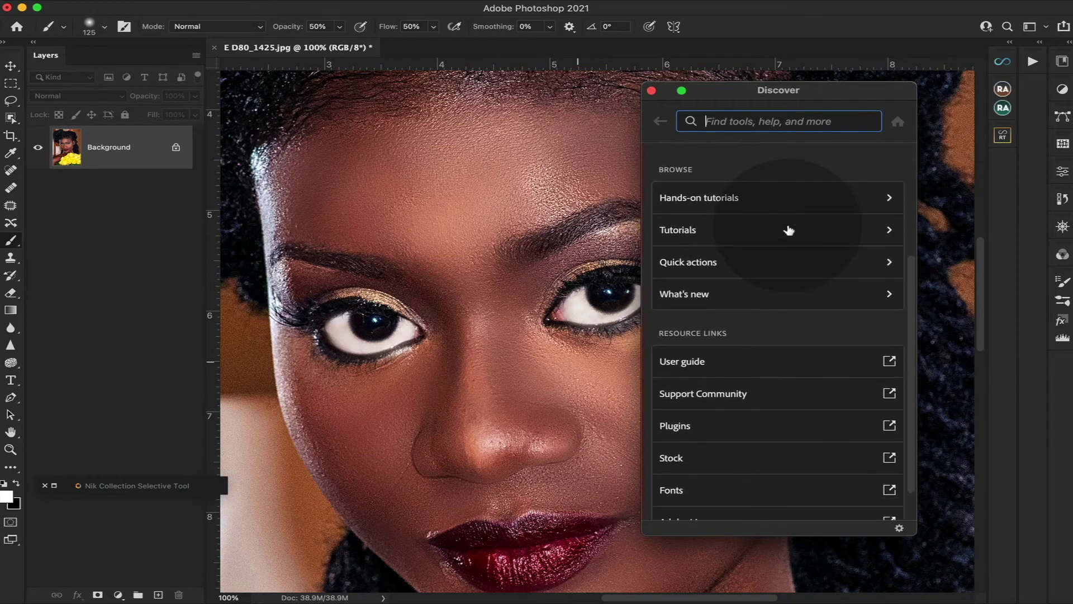
scroll(788, 230, down, 1)
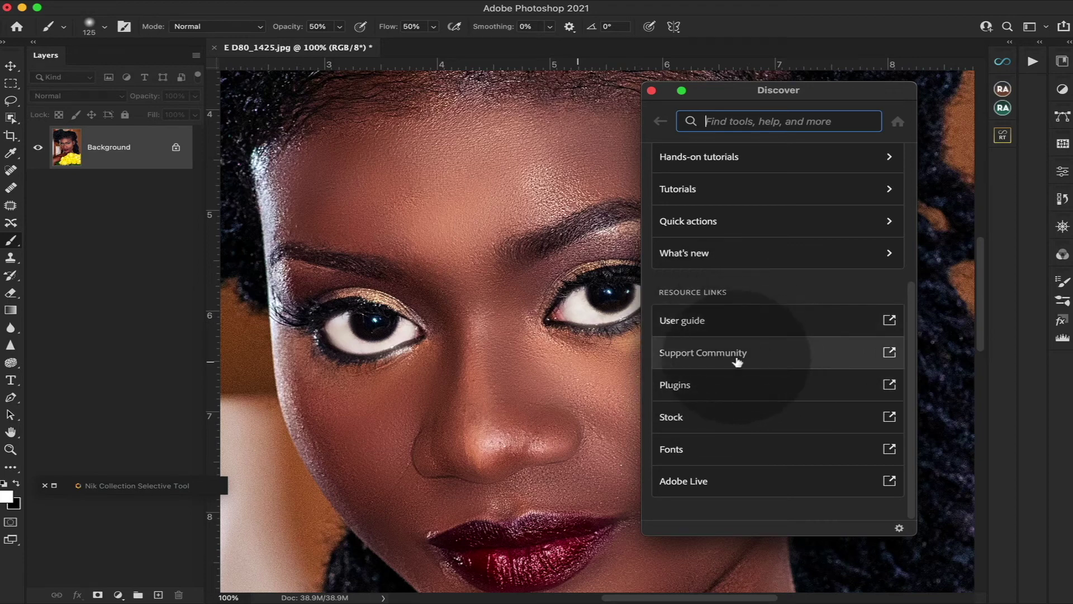
click(653, 92)
scroll(525, 294, down, 3)
scroll(532, 298, down, 2)
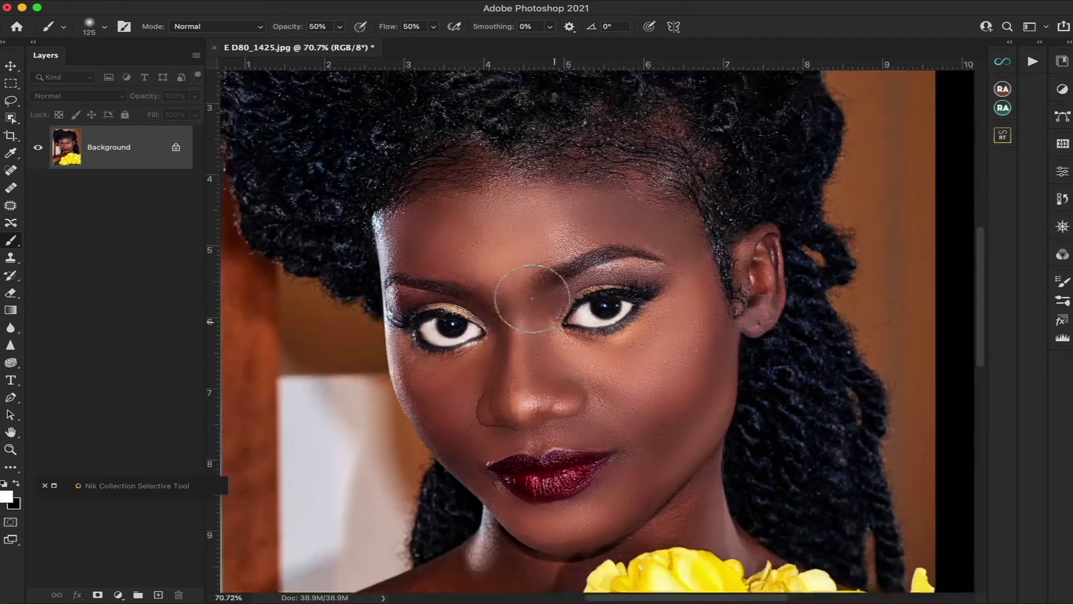
scroll(533, 298, down, 1)
scroll(532, 299, down, 1)
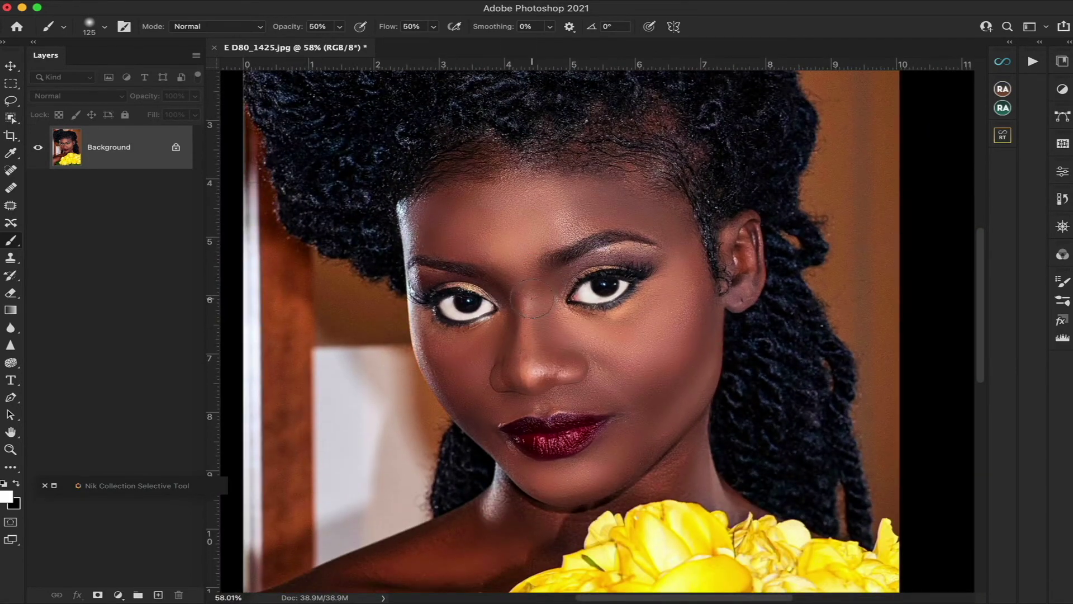